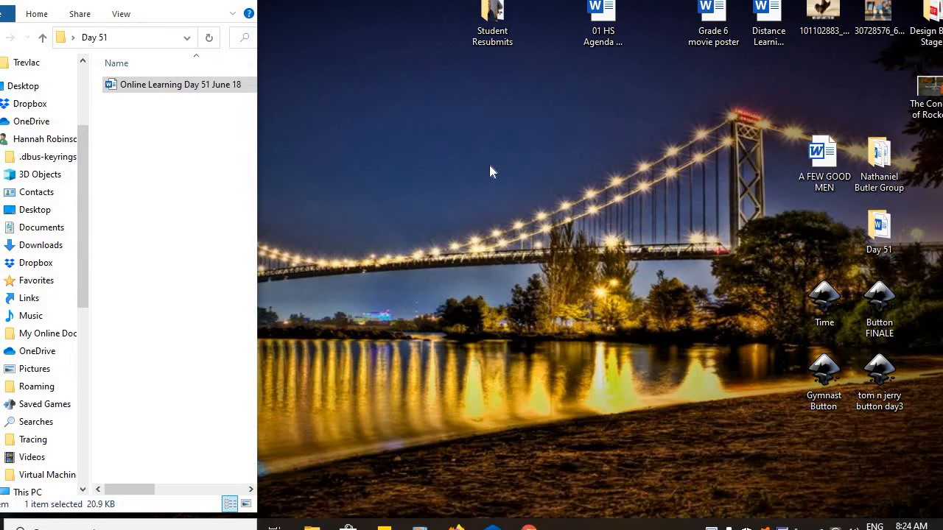
# Open the tom n jerry button day3 drawing and centre the whole circular button on the canvas.
pyautogui.doubleClick(874, 373)
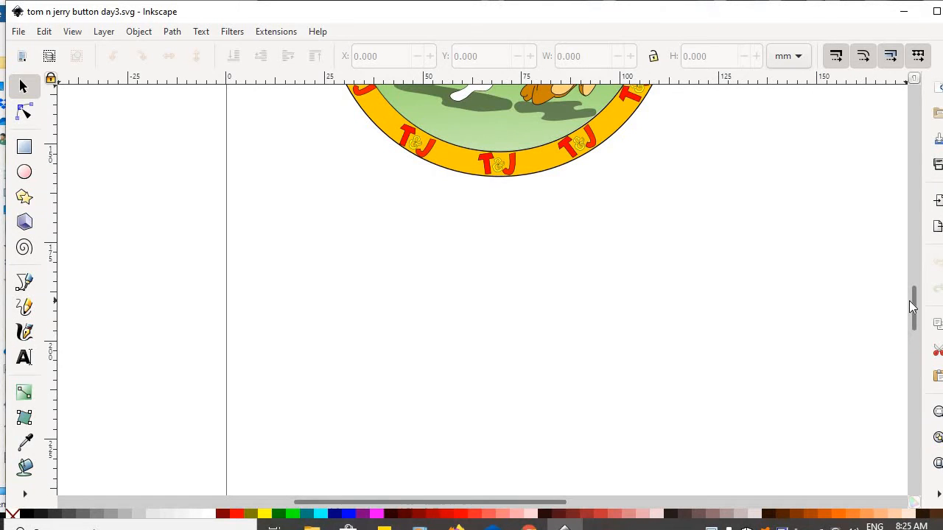
pyautogui.moveTo(913, 307); pyautogui.dragTo(920, 270)
pyautogui.scroll(-3, 918, 270)
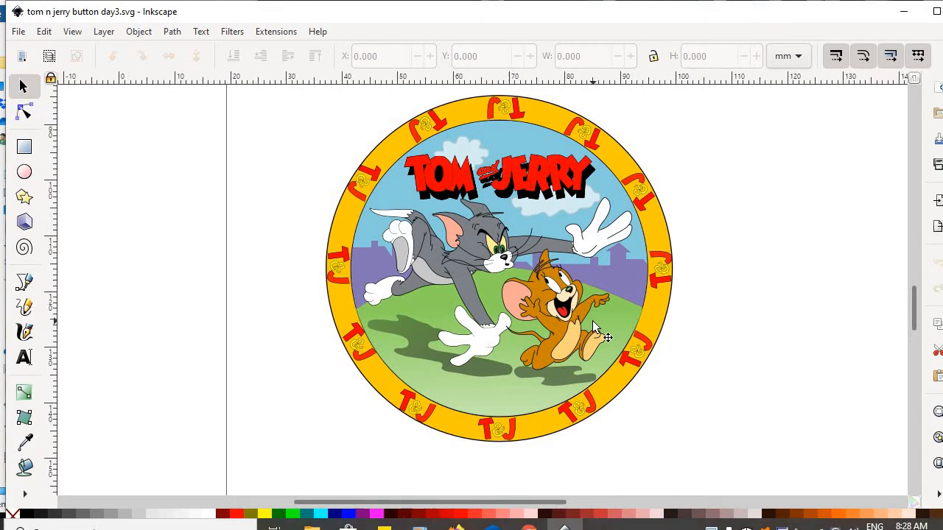
# Zoom in and pan to frame Jerry at the right side of the button.
pyautogui.scroll(5, 592, 321)
pyautogui.scroll(1, 593, 321)
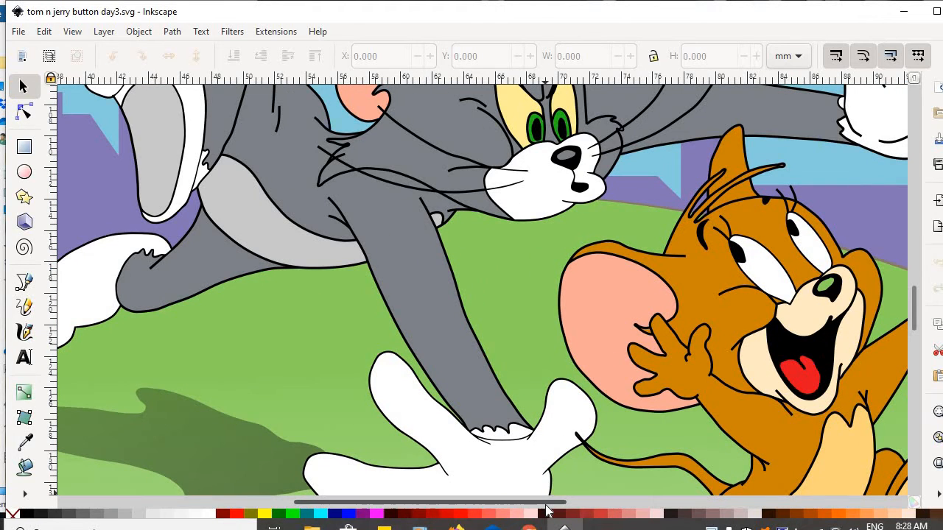
pyautogui.hscroll(-3, 557, 506)
pyautogui.hscroll(8, 558, 506)
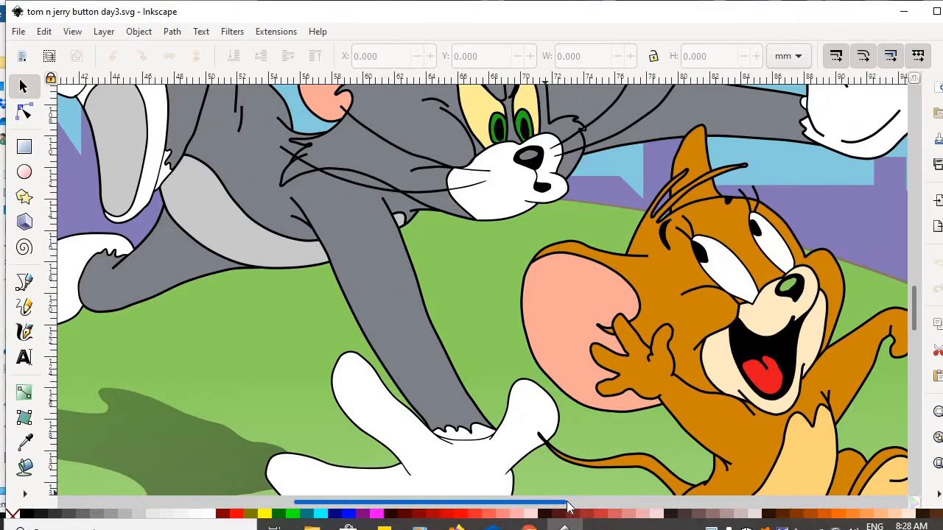
pyautogui.hscroll(-1, 585, 507)
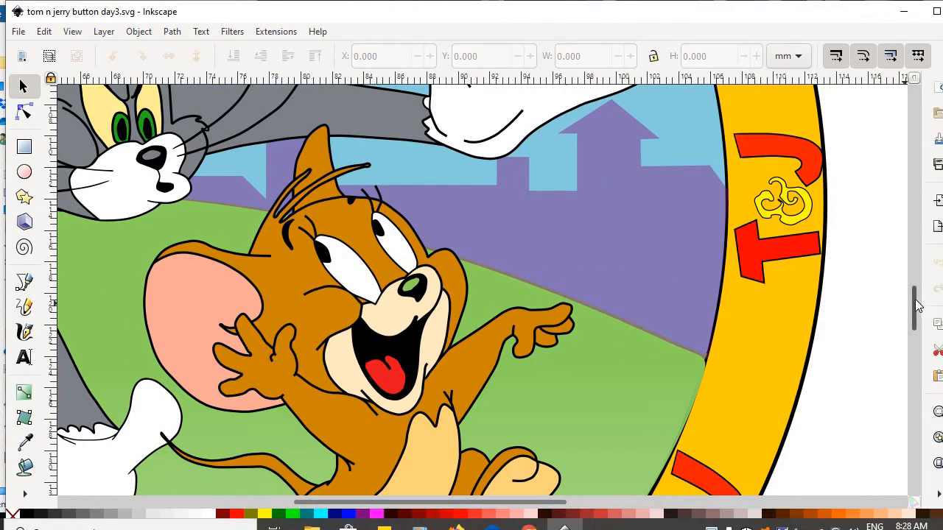
pyautogui.moveTo(918, 306); pyautogui.dragTo(909, 272)
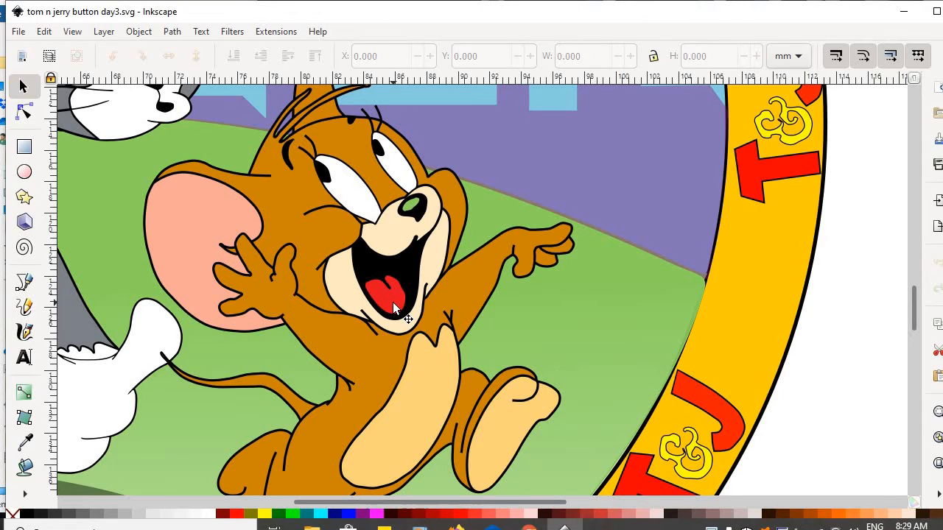
# Ungroup the Jerry artwork into separate parts, then clear the selection.
pyautogui.click(390, 237)
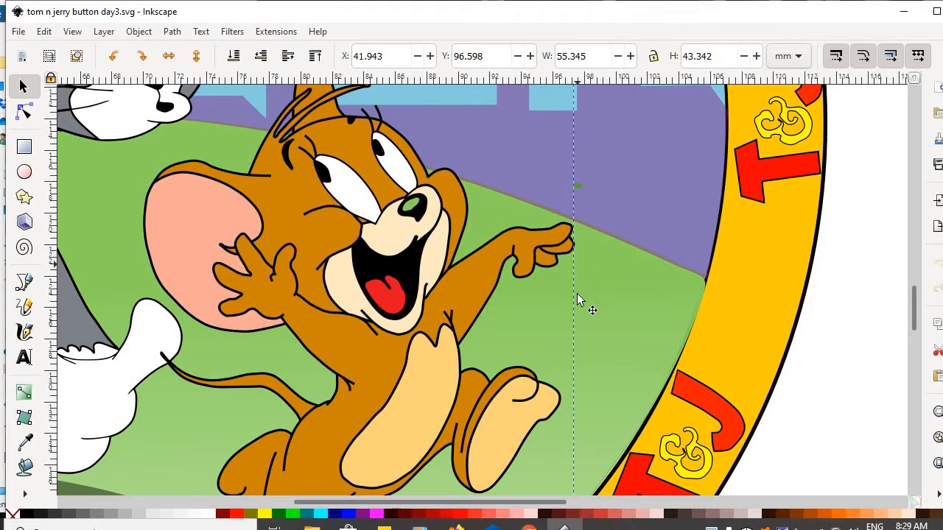
pyautogui.rightClick(377, 239)
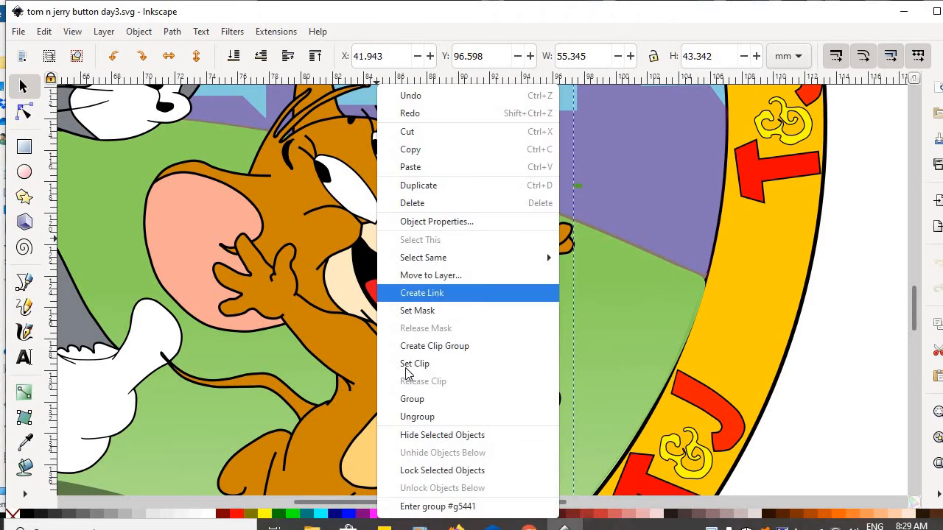
pyautogui.click(423, 417)
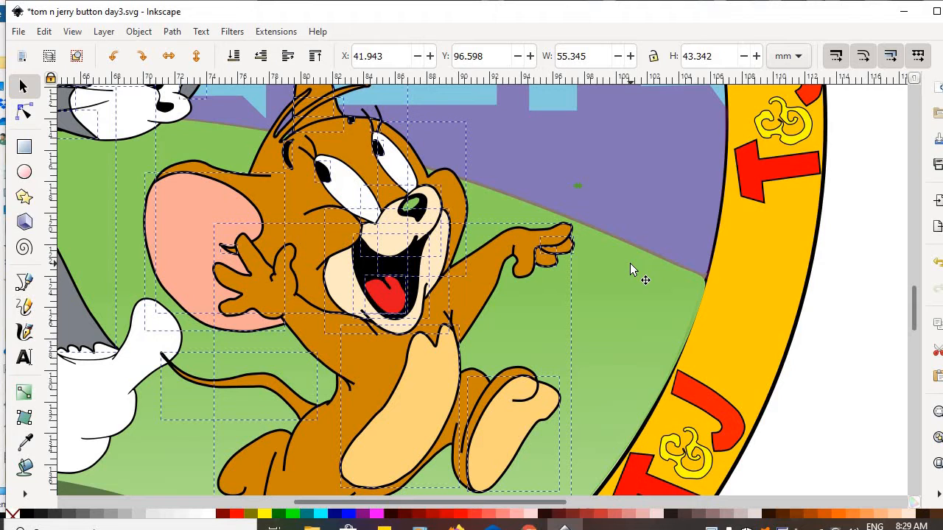
pyautogui.click(862, 367)
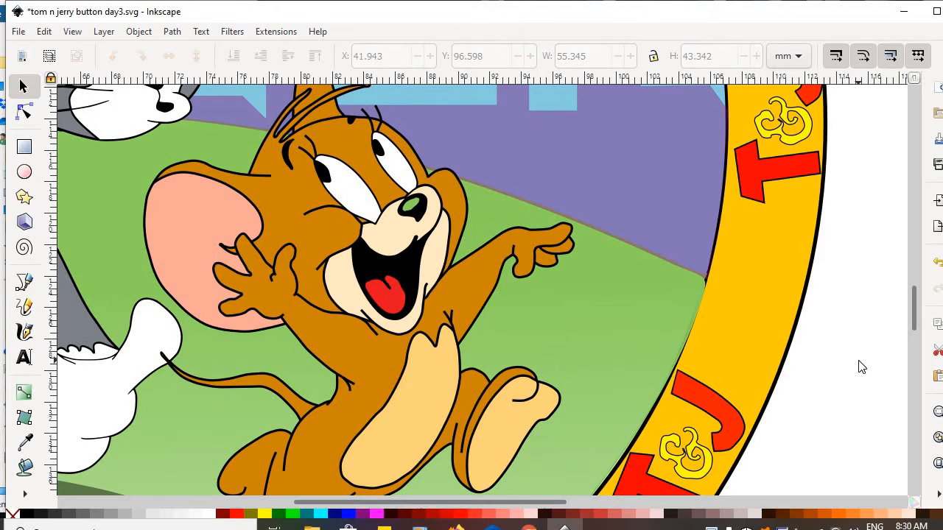
# Pull Jerry's pink ear out beside the ring, then set it back on his head.
pyautogui.click(184, 230)
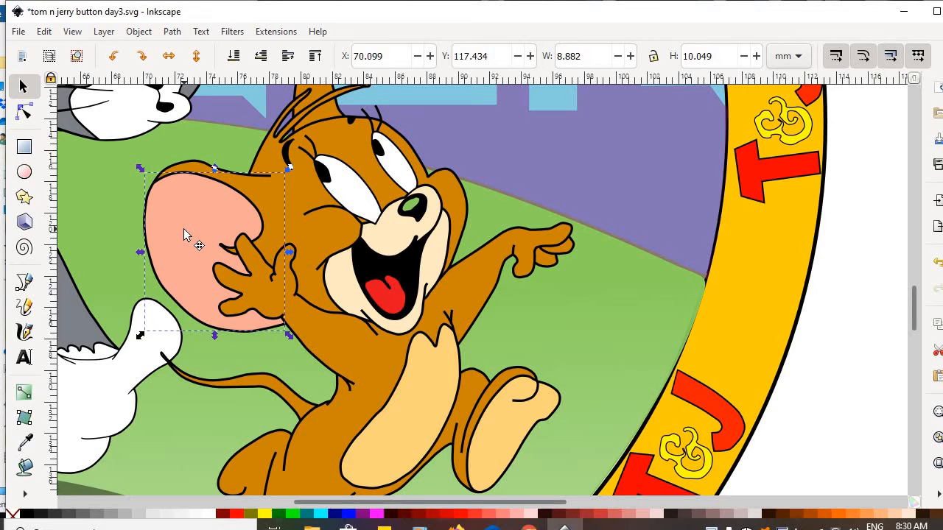
pyautogui.moveTo(185, 231); pyautogui.dragTo(603, 158)
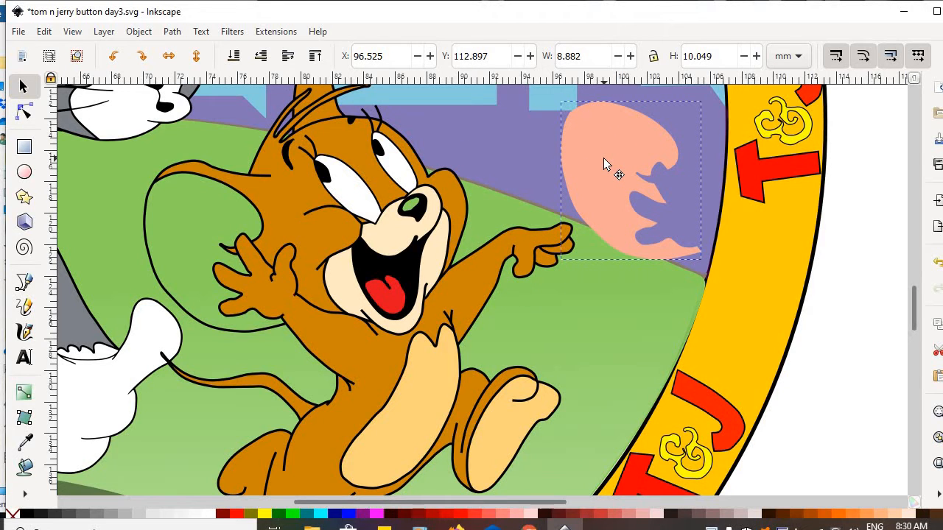
pyautogui.moveTo(603, 158); pyautogui.dragTo(852, 366)
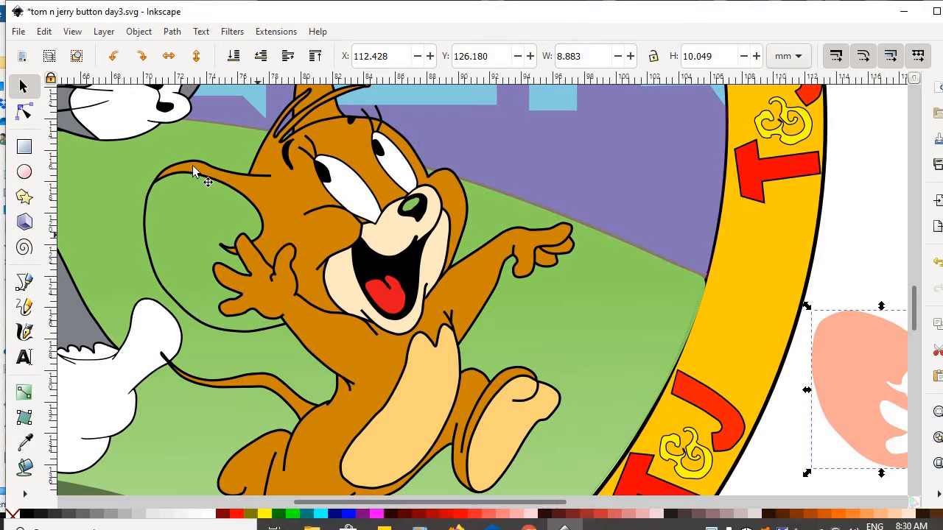
pyautogui.moveTo(835, 353); pyautogui.dragTo(844, 326)
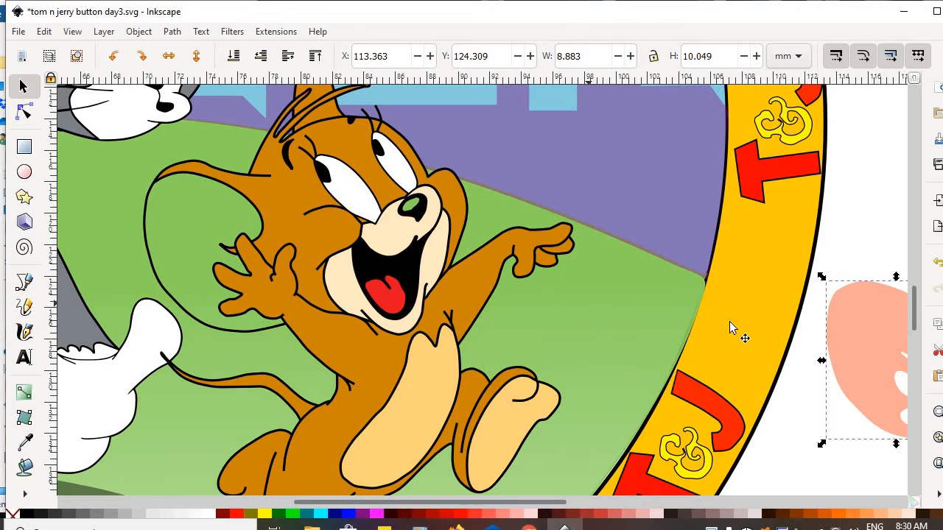
pyautogui.moveTo(857, 321); pyautogui.dragTo(847, 343)
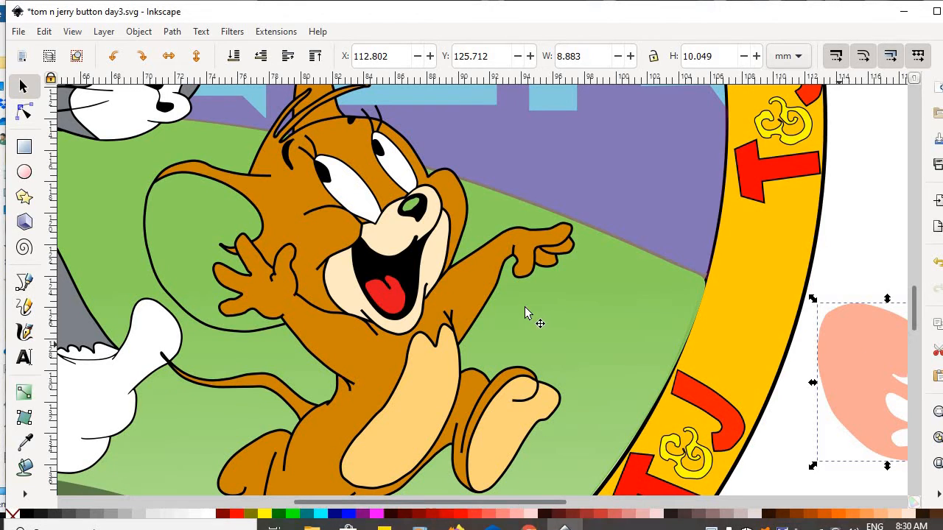
# Move Jerry's cream muzzle piece off his face to beside the yellow ring.
pyautogui.click(384, 234)
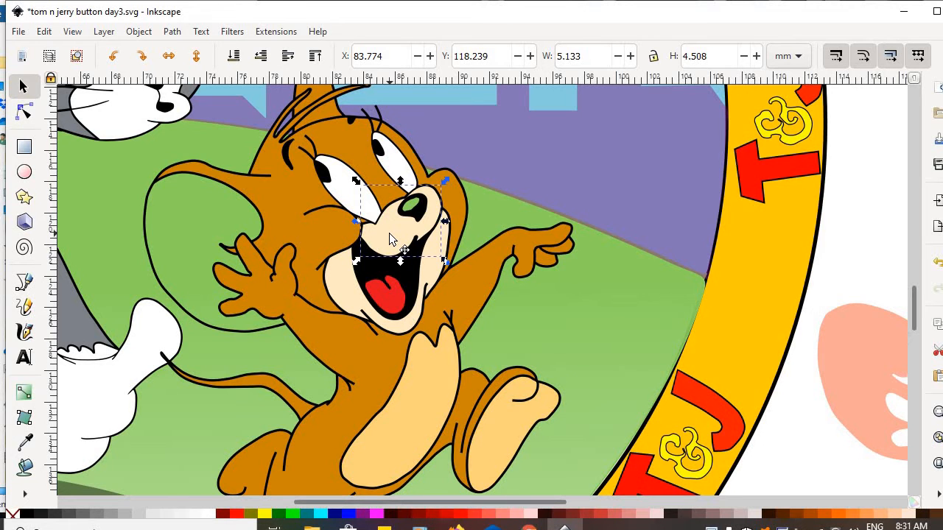
pyautogui.moveTo(396, 242); pyautogui.dragTo(726, 208)
pyautogui.moveTo(812, 212); pyautogui.dragTo(855, 255)
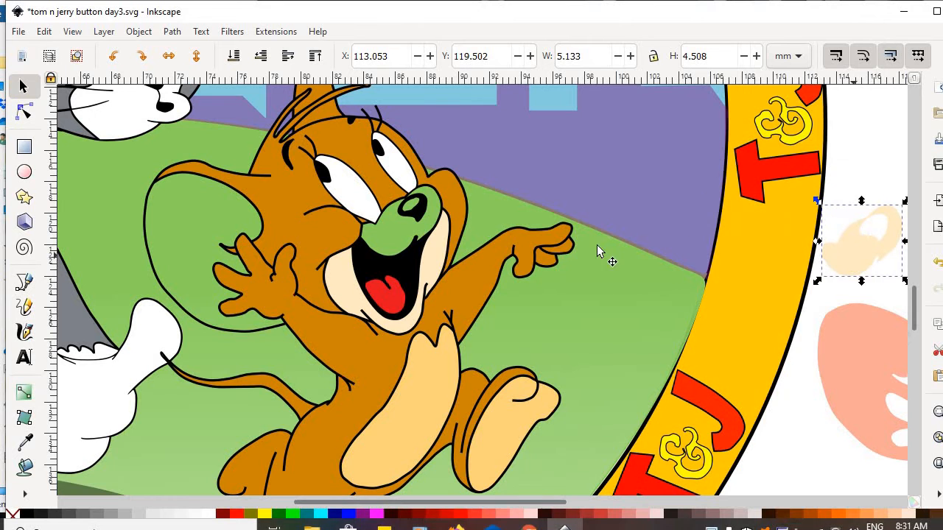
# Drag Jerry's black outline up and away from his colour fills.
pyautogui.click(419, 213)
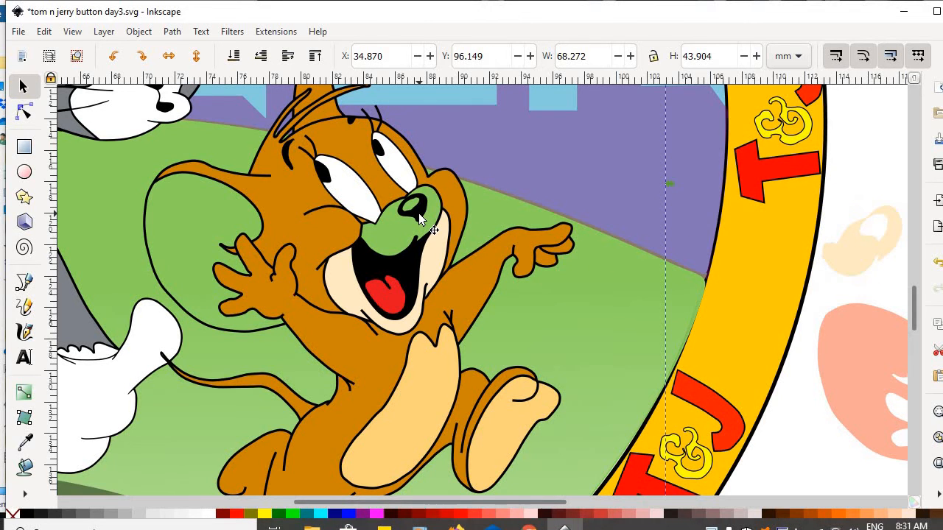
pyautogui.moveTo(418, 213); pyautogui.dragTo(243, 221)
pyautogui.moveTo(380, 251); pyautogui.dragTo(906, 81)
pyautogui.moveTo(770, 309); pyautogui.dragTo(522, 304)
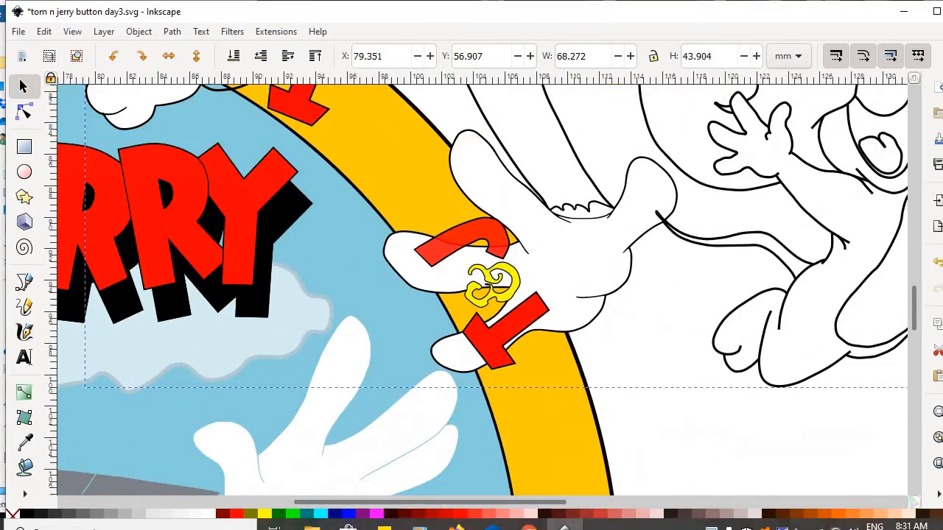
pyautogui.moveTo(917, 83); pyautogui.dragTo(857, 121)
pyautogui.moveTo(916, 302); pyautogui.dragTo(903, 269)
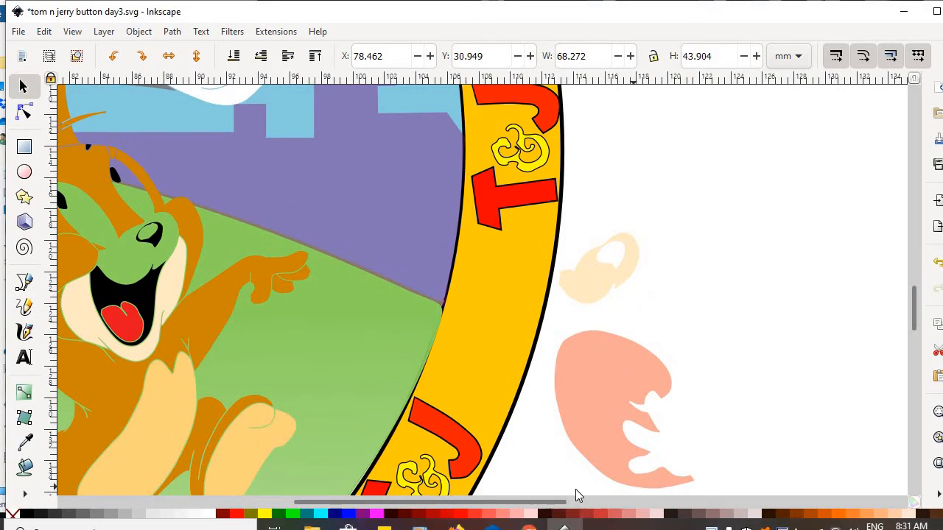
pyautogui.moveTo(560, 504); pyautogui.dragTo(608, 504)
# Move both of Jerry's black eyes off his face to beside the ring.
pyautogui.click(277, 201)
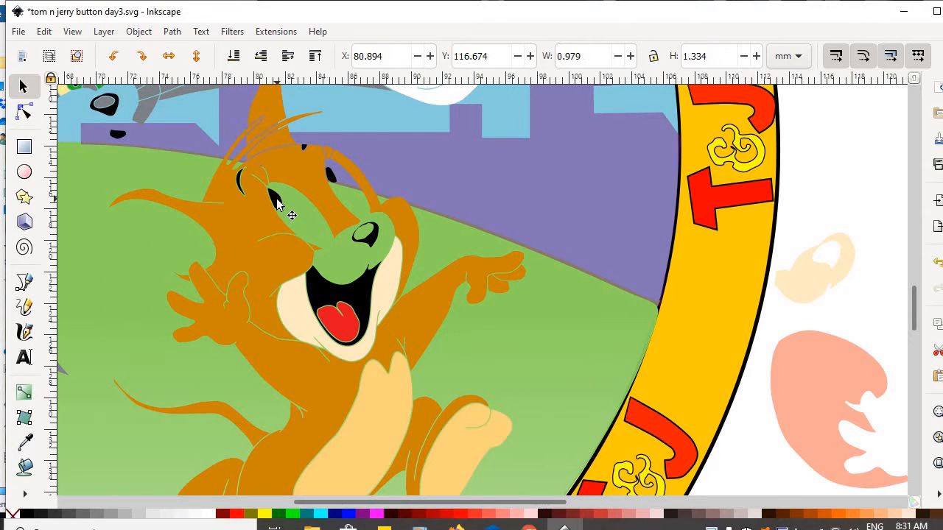
pyautogui.moveTo(277, 201); pyautogui.dragTo(817, 166)
pyautogui.click(333, 180)
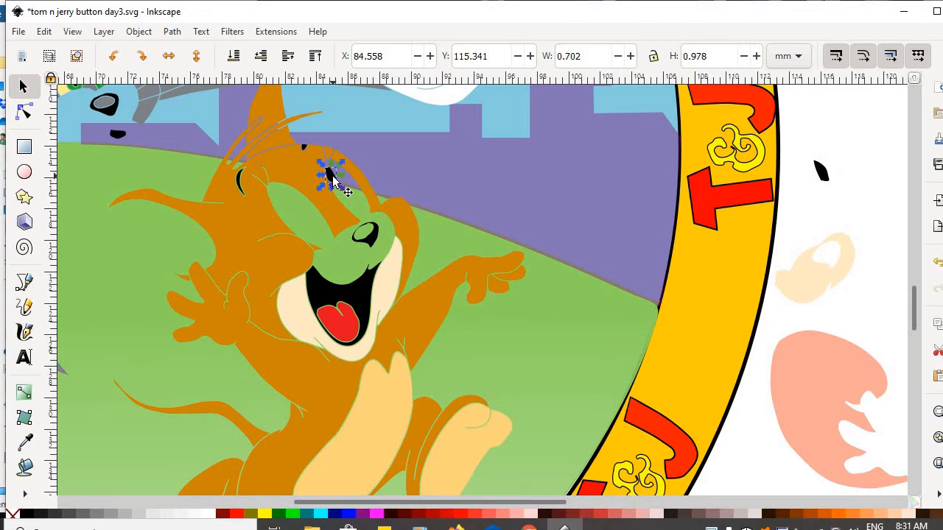
pyautogui.moveTo(332, 180); pyautogui.dragTo(812, 227)
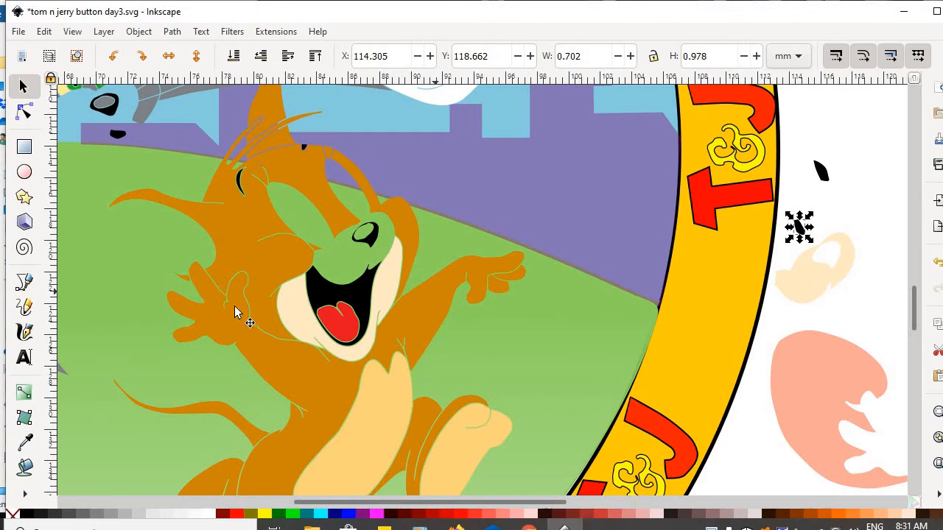
# Move the cream and black mouth shapes beside the ring, placing the red tongue inside the cream mouth.
pyautogui.click(302, 330)
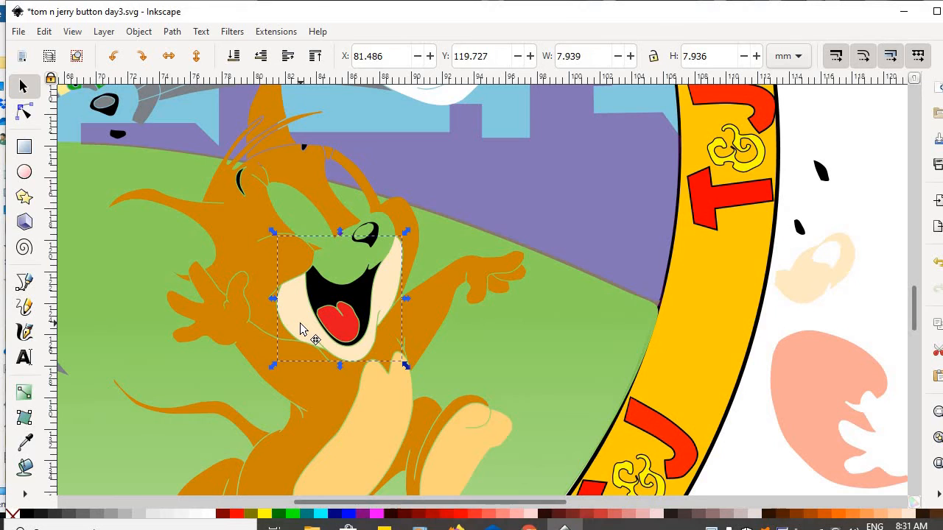
pyautogui.moveTo(302, 329); pyautogui.dragTo(816, 206)
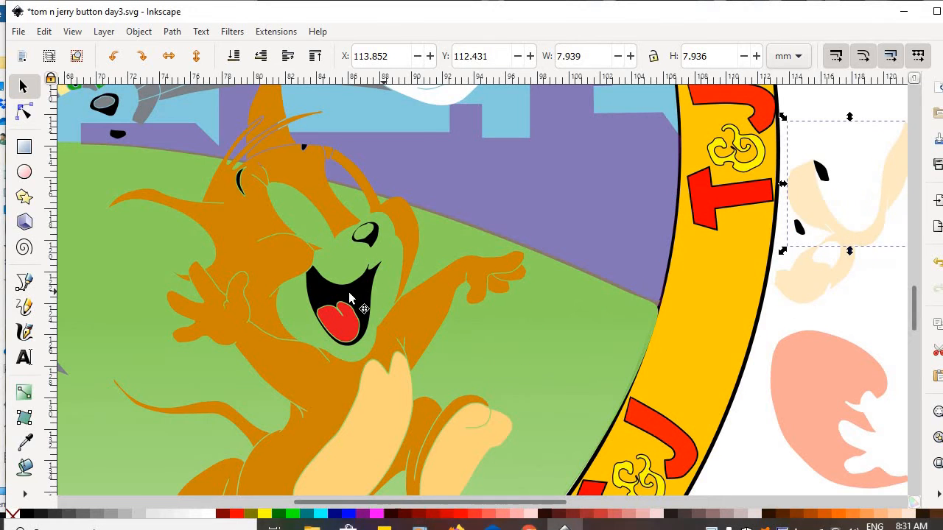
pyautogui.click(354, 292)
pyautogui.moveTo(355, 291); pyautogui.dragTo(872, 130)
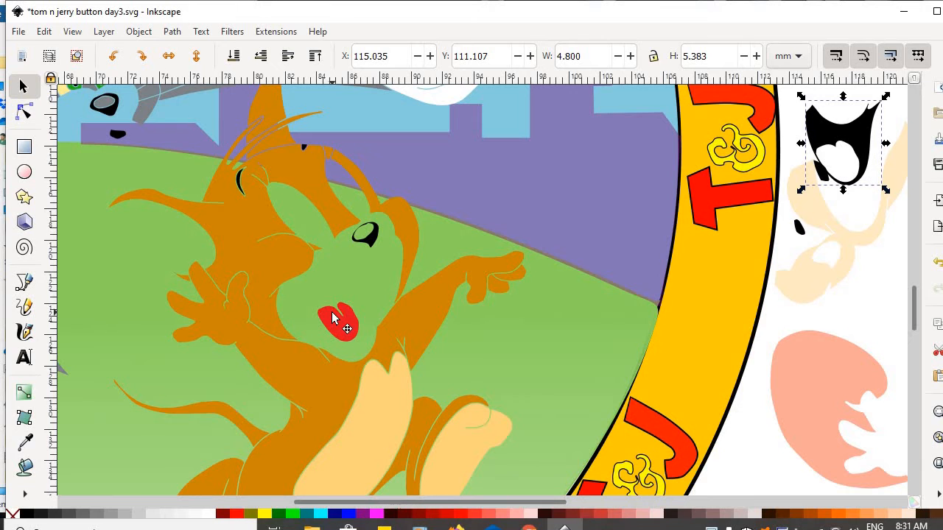
pyautogui.moveTo(337, 318); pyautogui.dragTo(770, 224)
pyautogui.moveTo(847, 202); pyautogui.dragTo(848, 202)
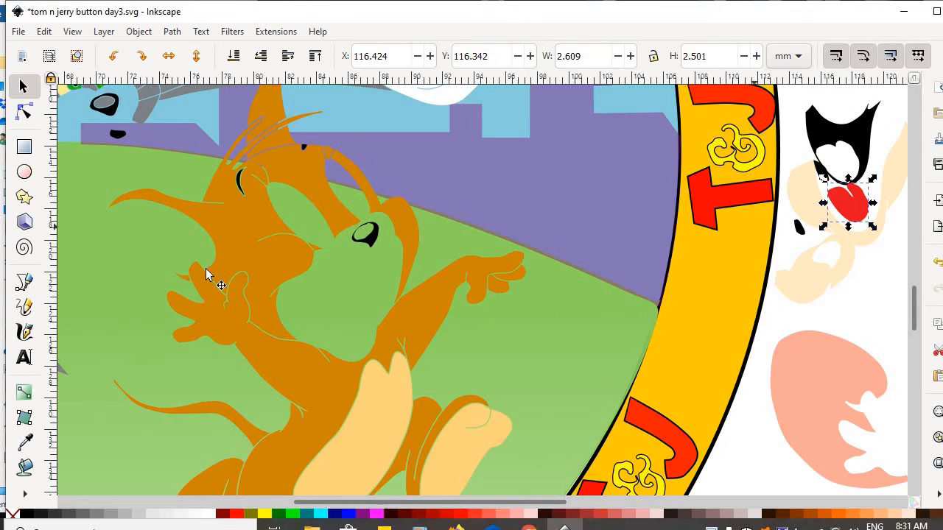
# Shift Jerry's orange face, orange arms and tan arm pieces to the right toward their places.
pyautogui.click(248, 247)
pyautogui.moveTo(248, 247); pyautogui.dragTo(524, 189)
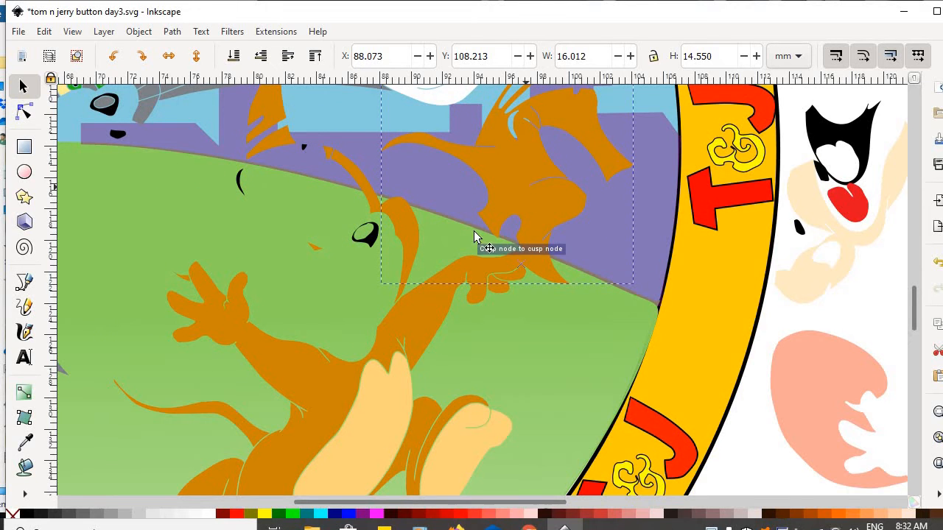
pyautogui.click(418, 339)
pyautogui.moveTo(469, 340); pyautogui.dragTo(732, 190)
pyautogui.moveTo(369, 413); pyautogui.dragTo(799, 295)
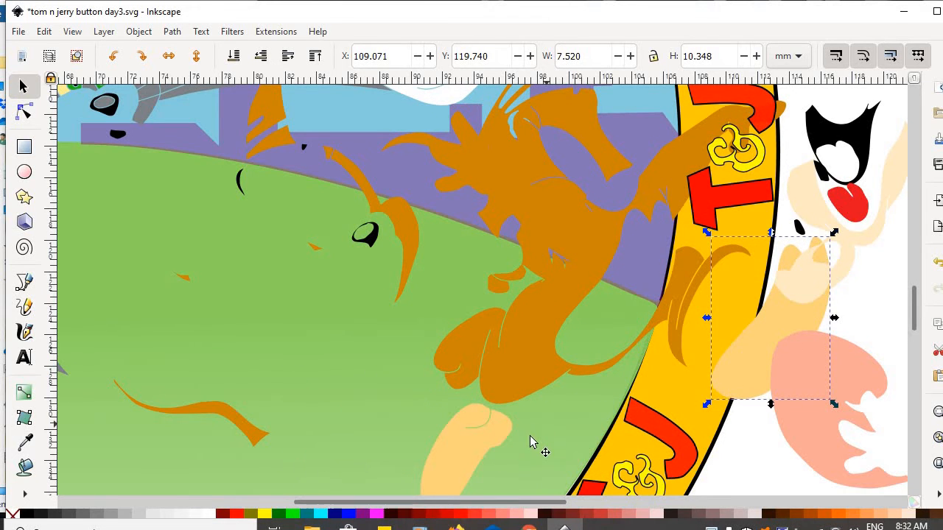
pyautogui.click(472, 449)
# Switch to the Node tool and back to the Selector, scroll to blank canvas, and minimize Inkscape.
pyautogui.press('n')
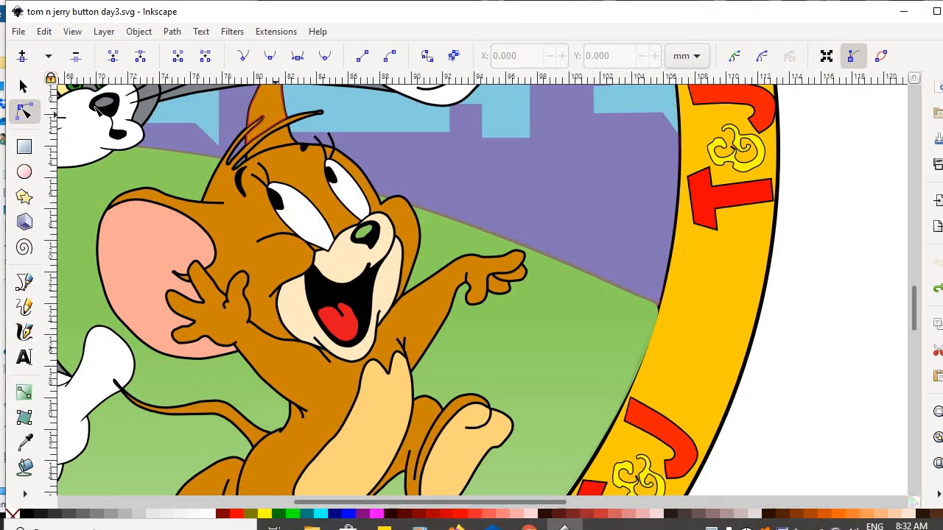
pyautogui.click(23, 88)
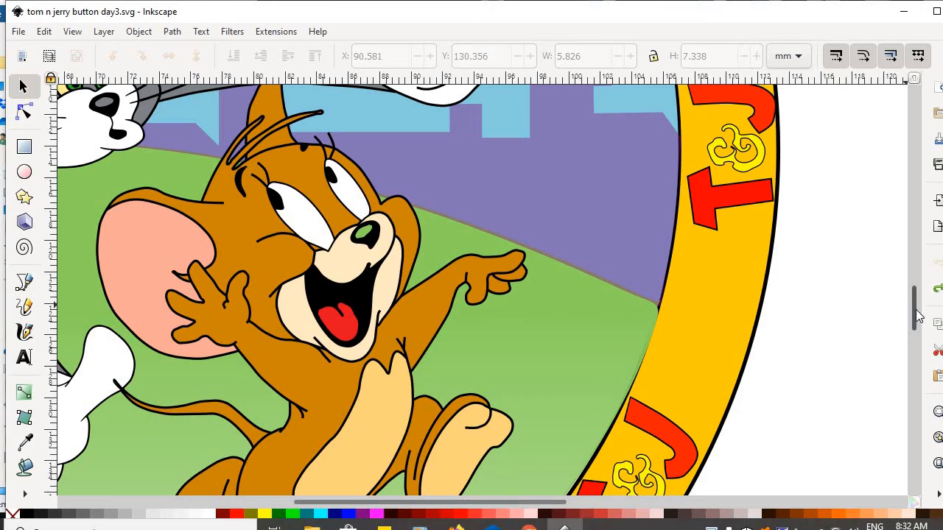
pyautogui.moveTo(916, 310); pyautogui.dragTo(917, 337)
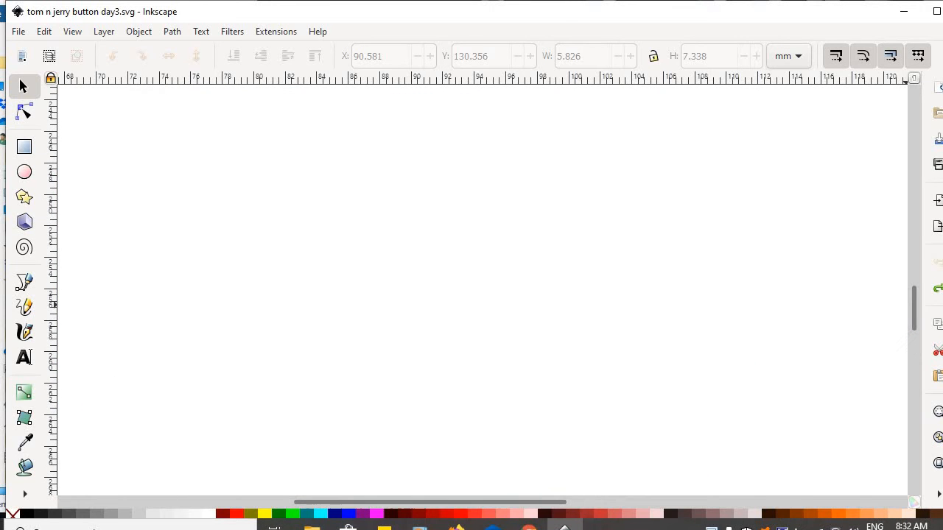
pyautogui.click(903, 11)
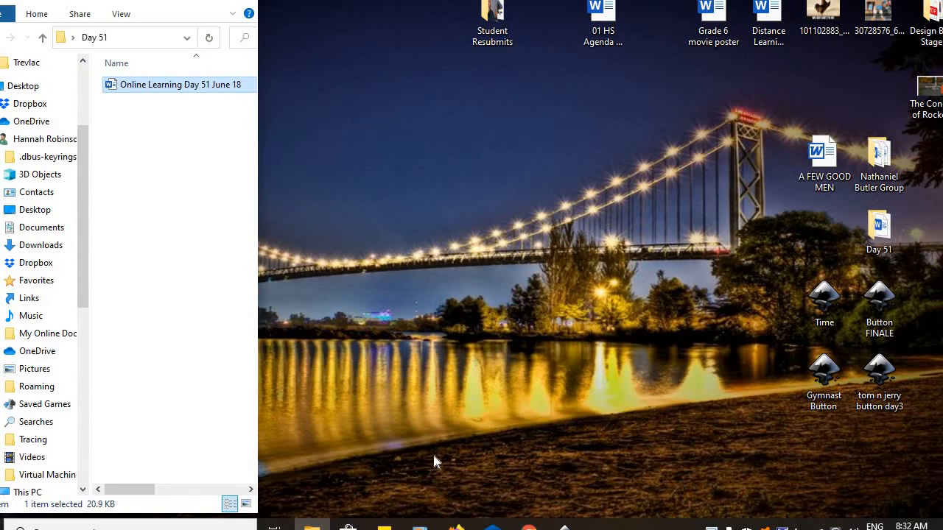
# Save the Homer Simpson picture from Chrome's image search to the desktop as 'unnamed'.
pyautogui.click(529, 526)
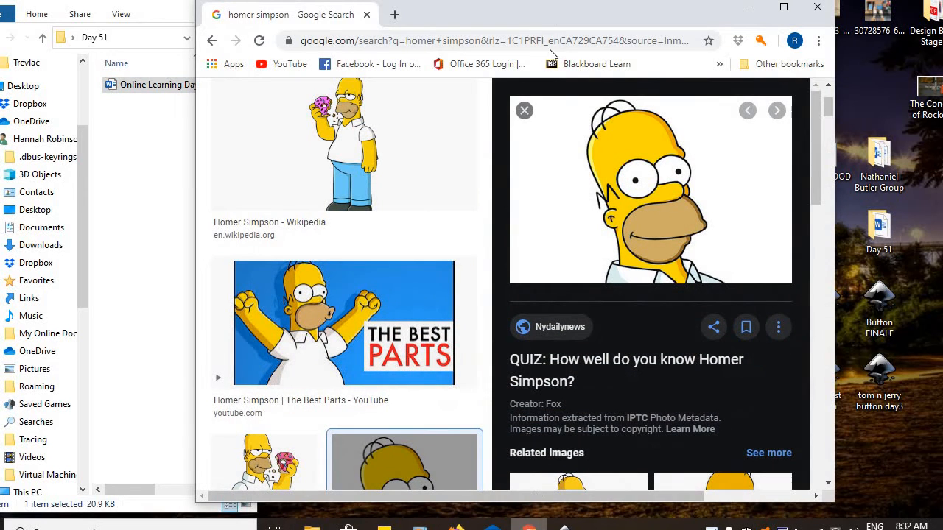
pyautogui.moveTo(435, 13); pyautogui.dragTo(280, 11)
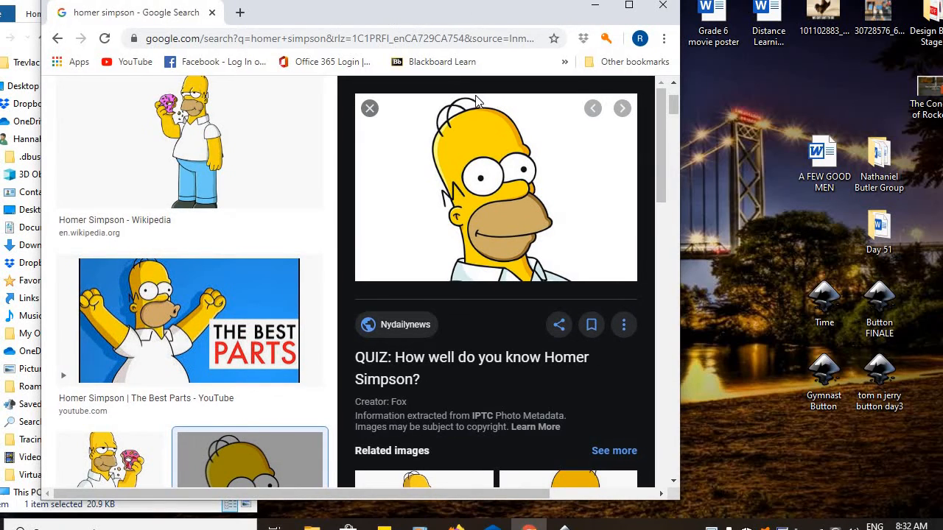
pyautogui.click(478, 143)
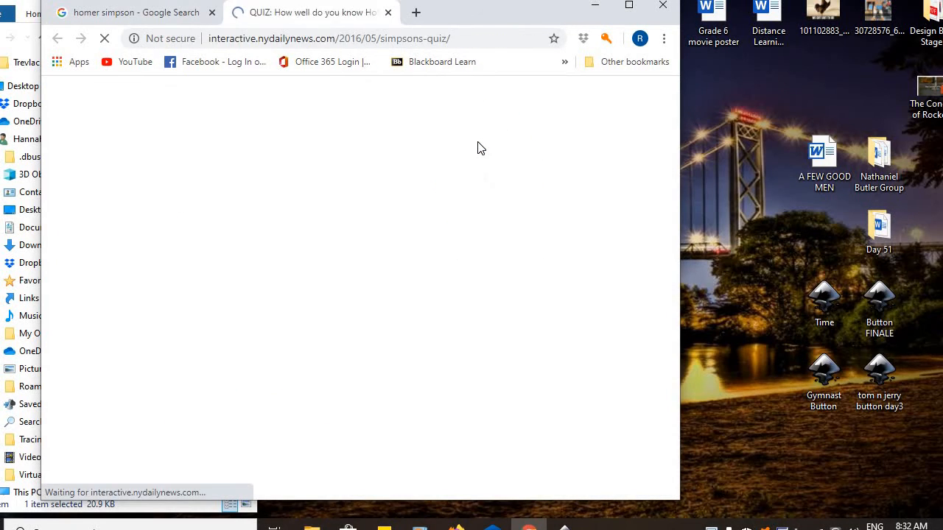
pyautogui.click(388, 13)
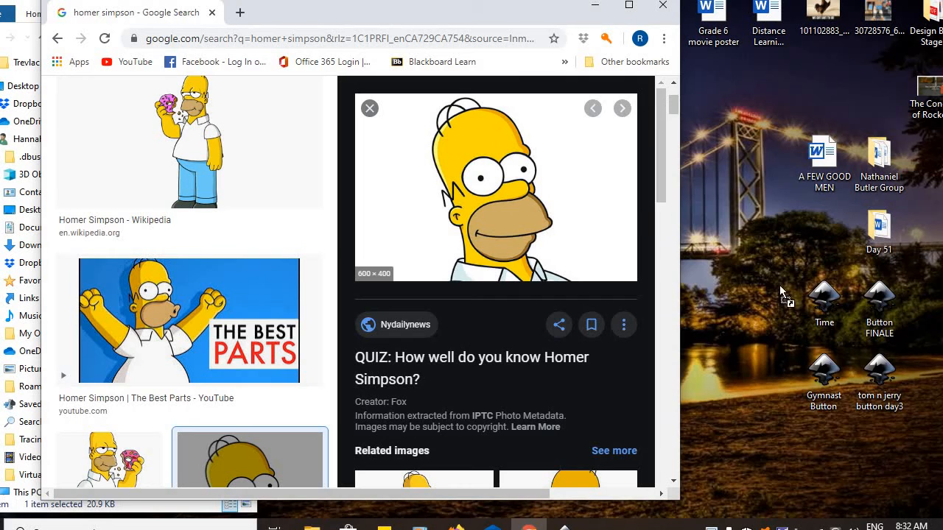
pyautogui.moveTo(780, 285); pyautogui.dragTo(778, 229)
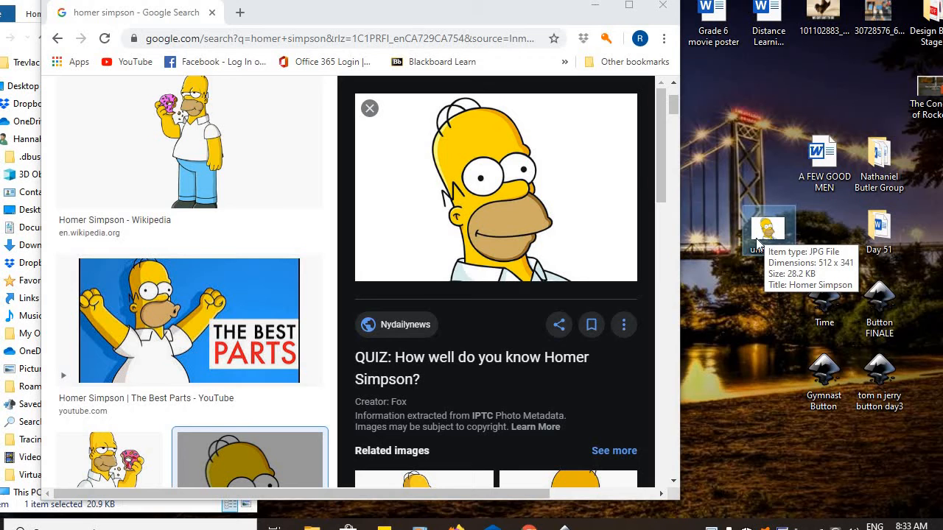
pyautogui.click(595, 6)
# Import the 'unnamed' Homer picture into Inkscape as an embedded image and zoom in on it.
pyautogui.moveTo(768, 231); pyautogui.dragTo(492, 262)
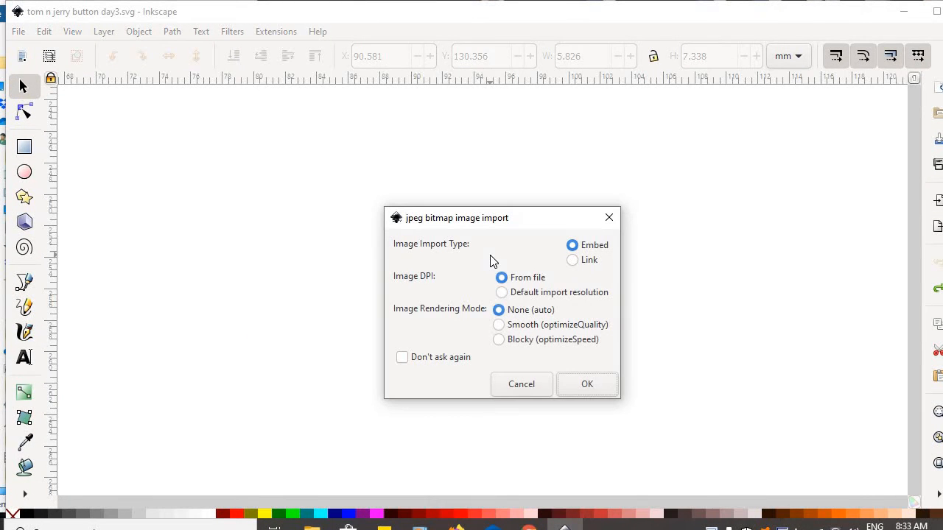
pyautogui.click(594, 386)
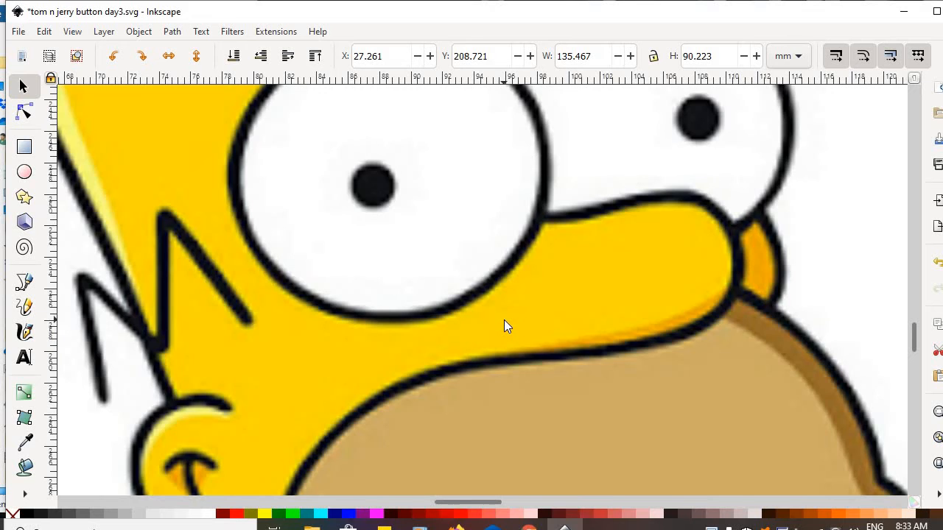
pyautogui.keyDown('ctrl'); pyautogui.scroll(-2, 504, 319); pyautogui.keyUp('ctrl')
pyautogui.keyDown('ctrl'); pyautogui.scroll(-1, 504, 327); pyautogui.keyUp('ctrl')
pyautogui.keyDown('ctrl'); pyautogui.scroll(-2, 503, 326); pyautogui.keyUp('ctrl')
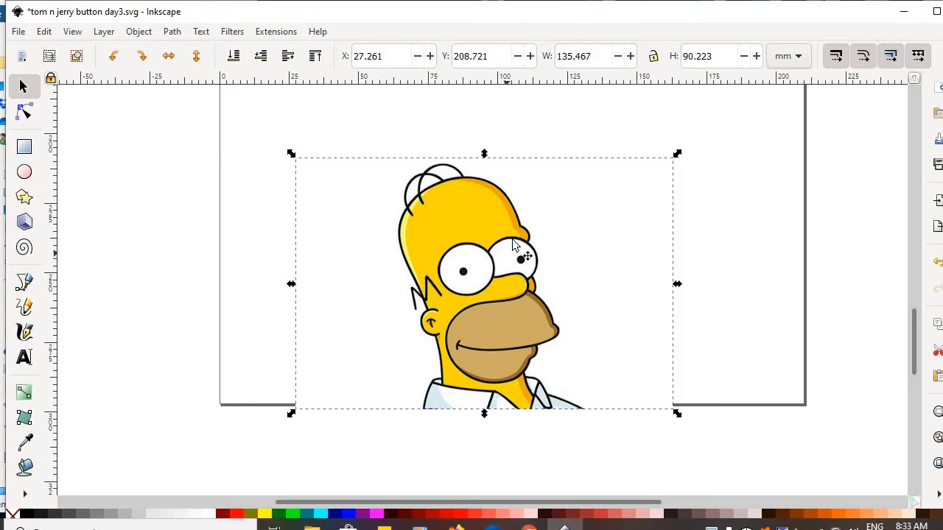
pyautogui.keyDown('ctrl'); pyautogui.scroll(4, 517, 238); pyautogui.keyUp('ctrl')
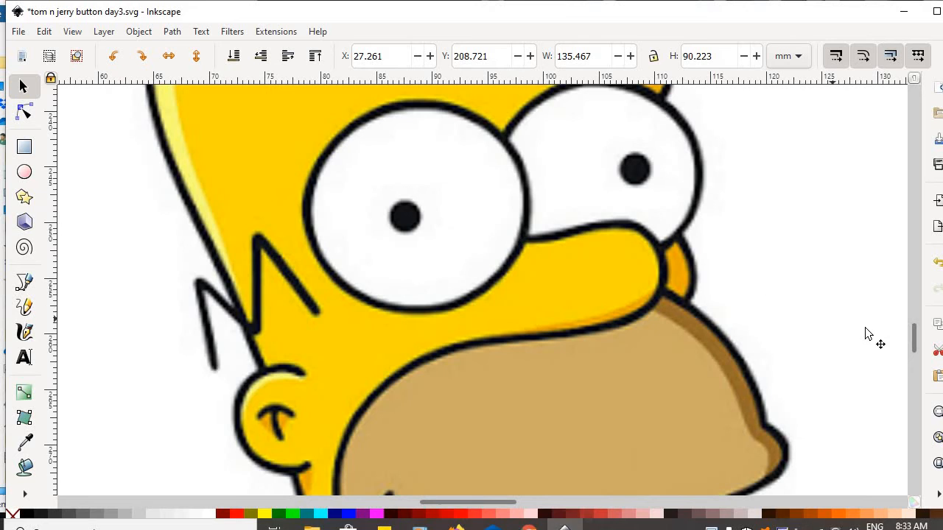
pyautogui.moveTo(915, 340); pyautogui.dragTo(911, 332)
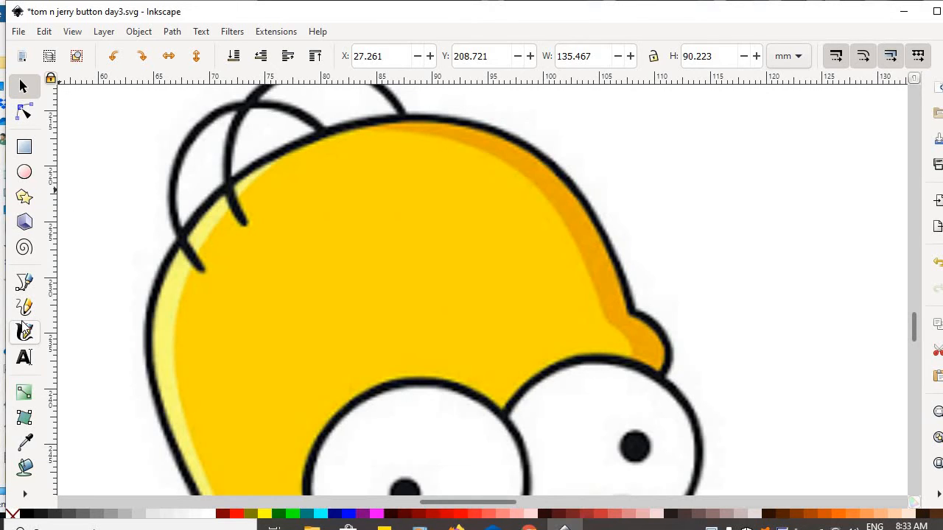
# With the Bezier tool, trace Homer's head outline down its left edge to the ear's lower edge.
pyautogui.click(23, 283)
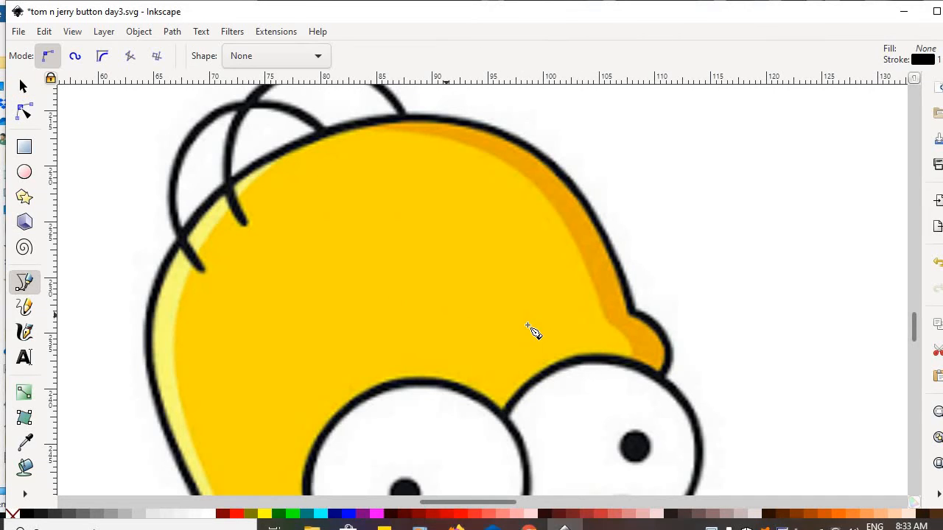
pyautogui.click(631, 310)
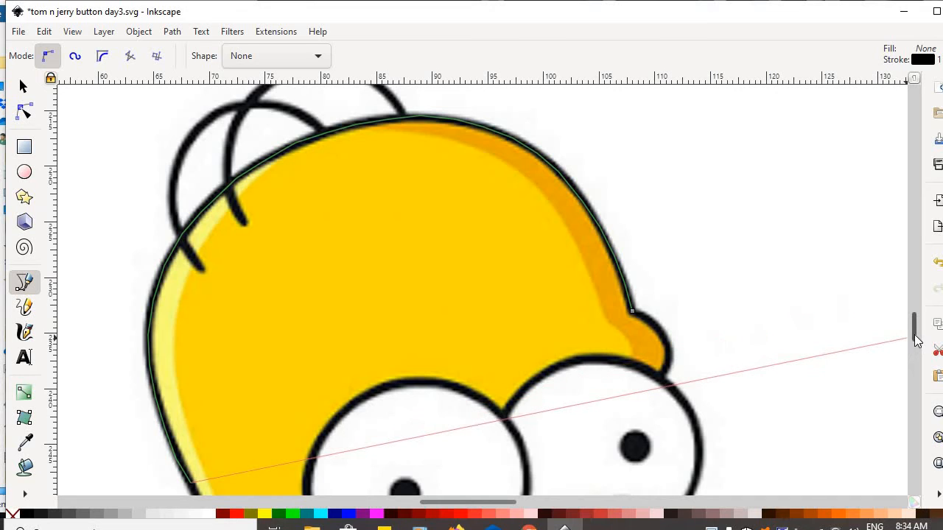
pyautogui.scroll(-3, 913, 340)
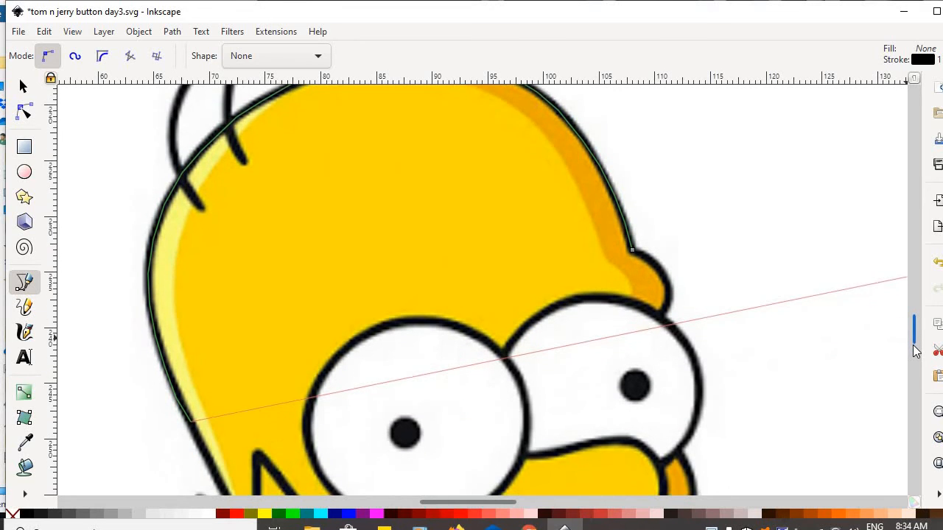
pyautogui.scroll(-3, 915, 368)
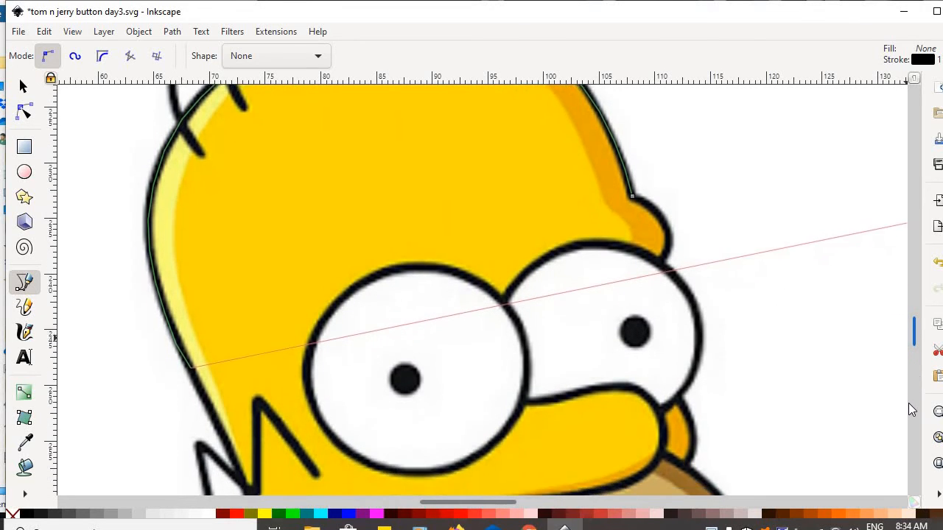
pyautogui.scroll(-5, 908, 429)
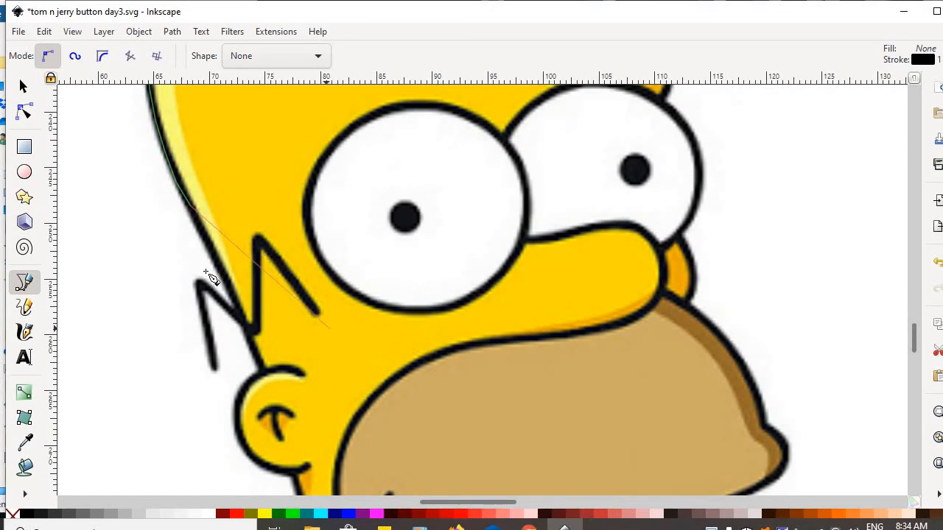
pyautogui.click(209, 249)
pyautogui.click(223, 276)
pyautogui.click(243, 318)
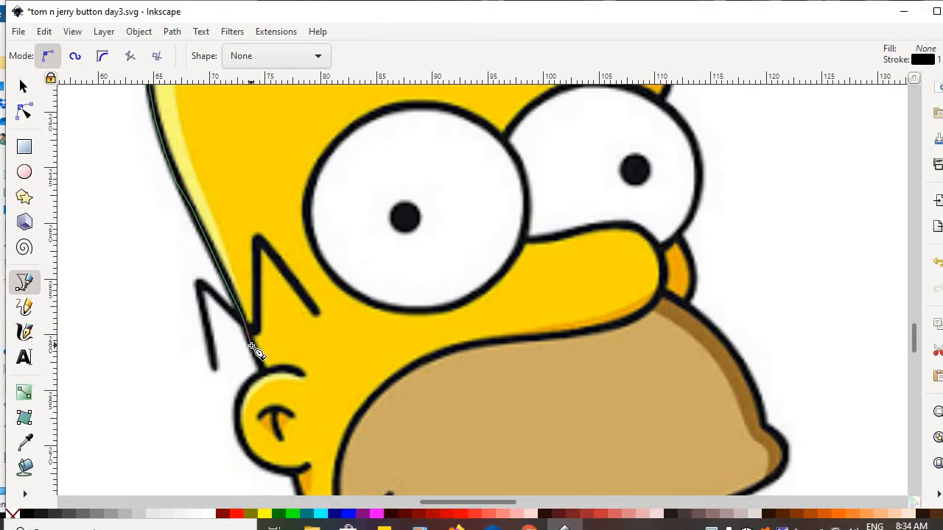
pyautogui.click(253, 346)
pyautogui.click(261, 367)
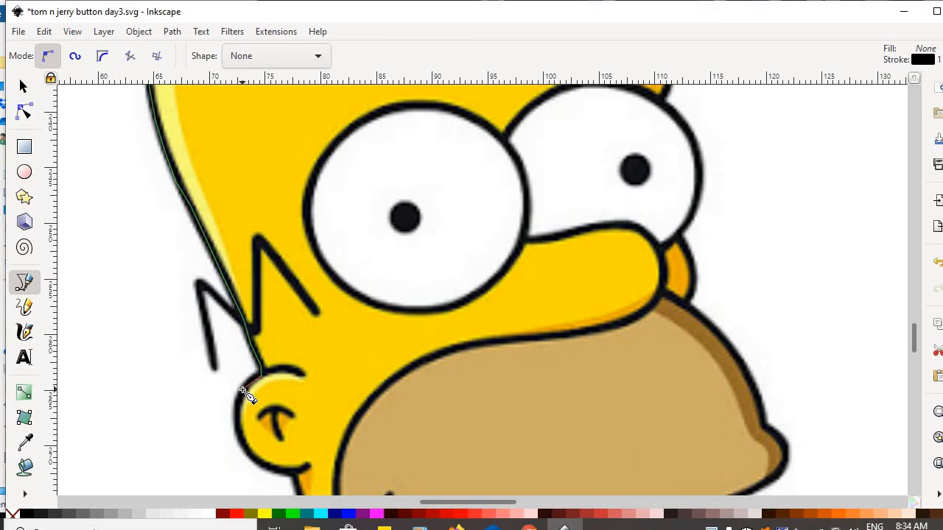
pyautogui.click(243, 389)
pyautogui.click(298, 474)
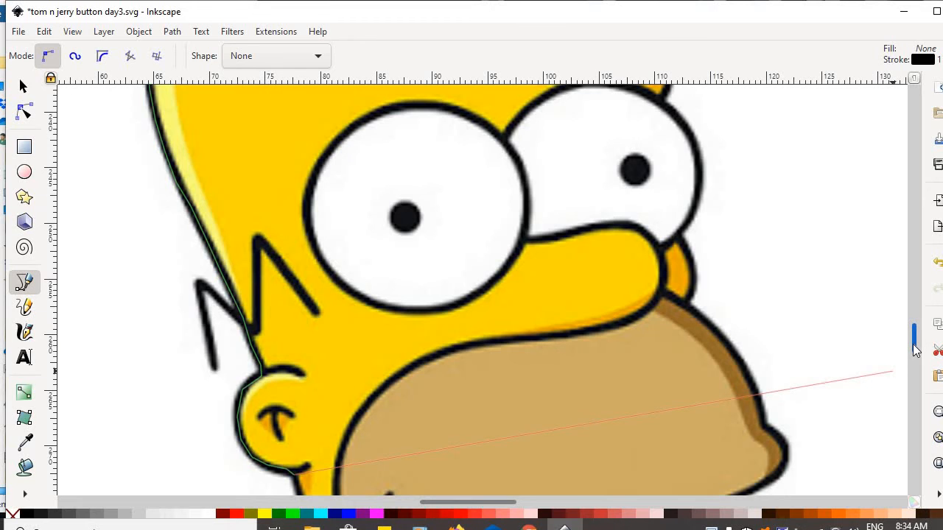
# Continue the outline down the neck and across the collar to its lower corner.
pyautogui.scroll(-2, 913, 352)
pyautogui.scroll(-5, 913, 351)
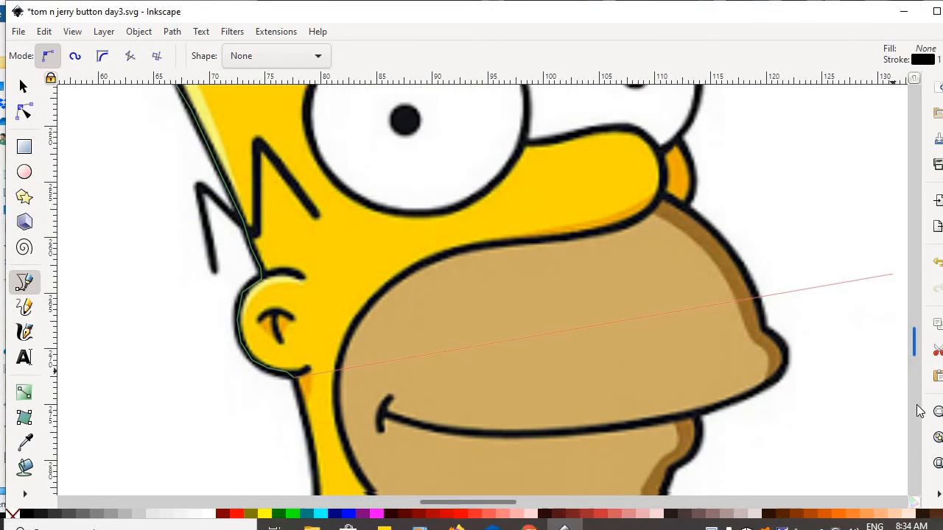
pyautogui.scroll(-2, 912, 480)
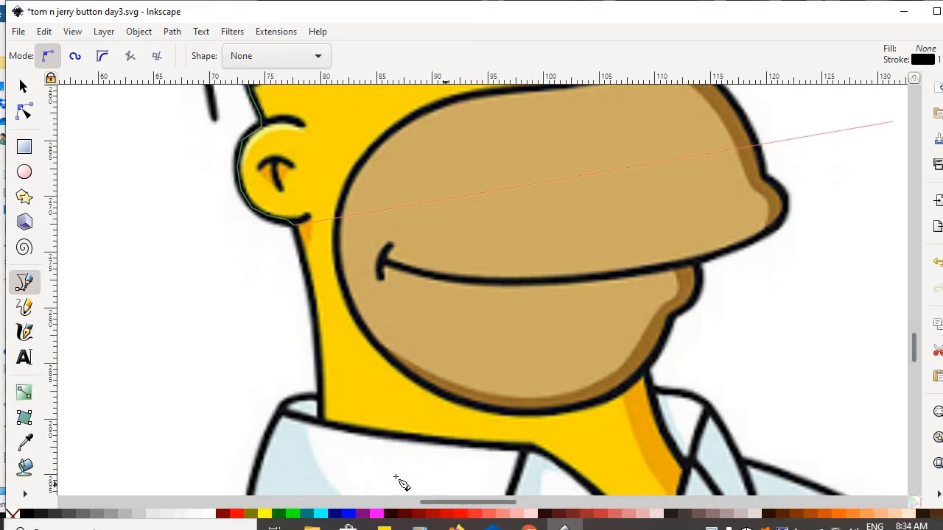
pyautogui.click(311, 305)
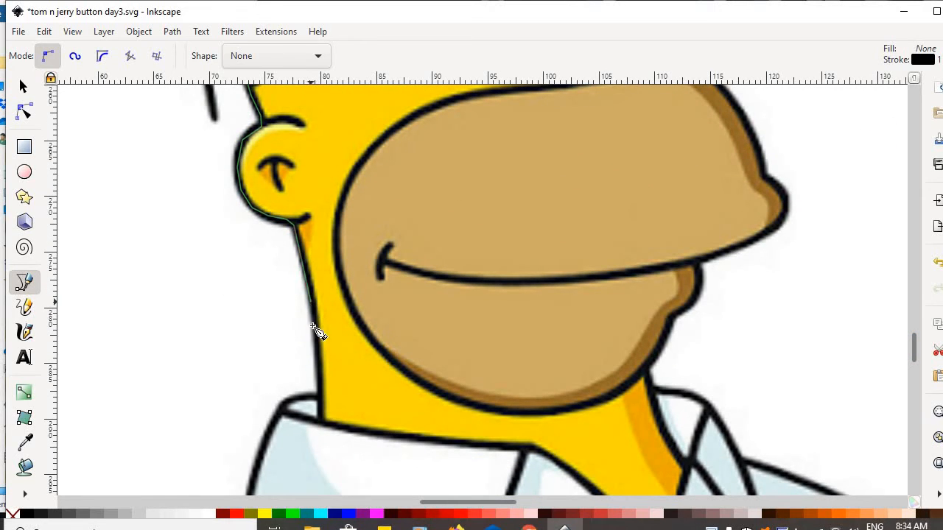
pyautogui.click(319, 399)
pyautogui.click(450, 442)
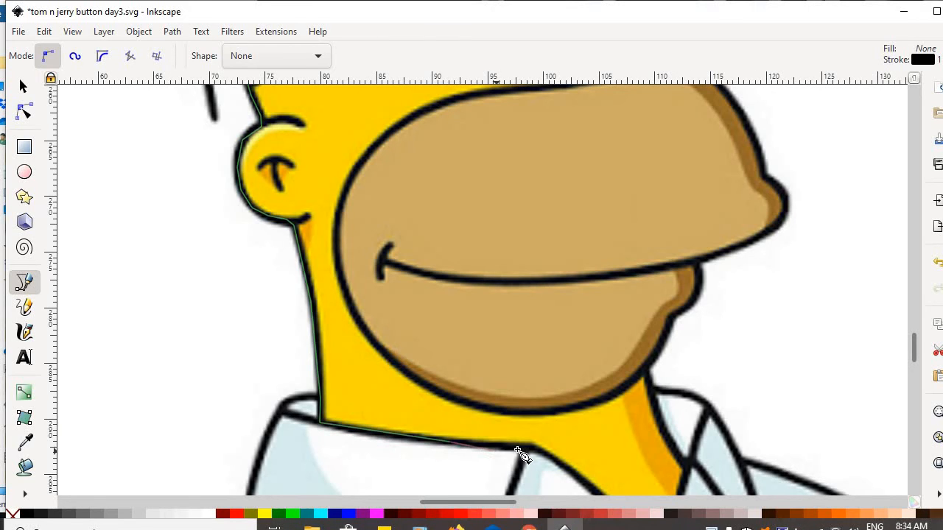
pyautogui.click(530, 447)
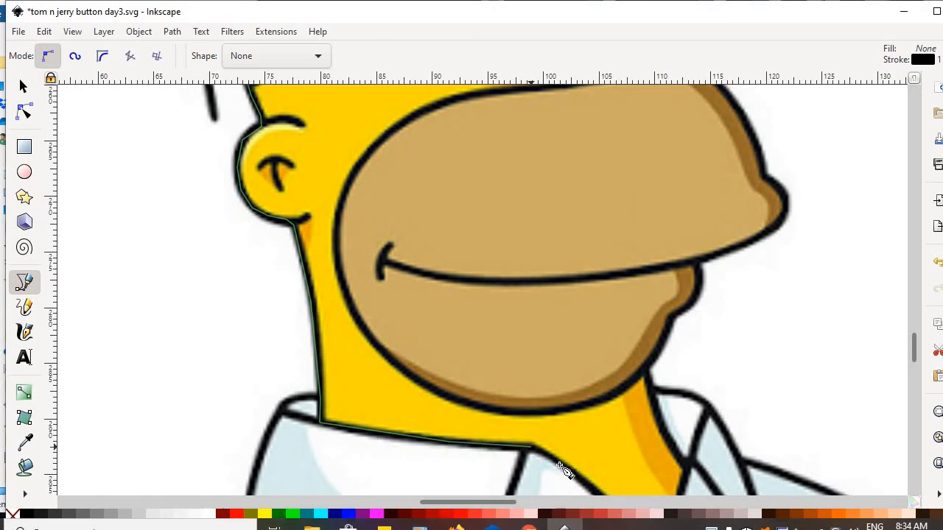
pyautogui.click(572, 470)
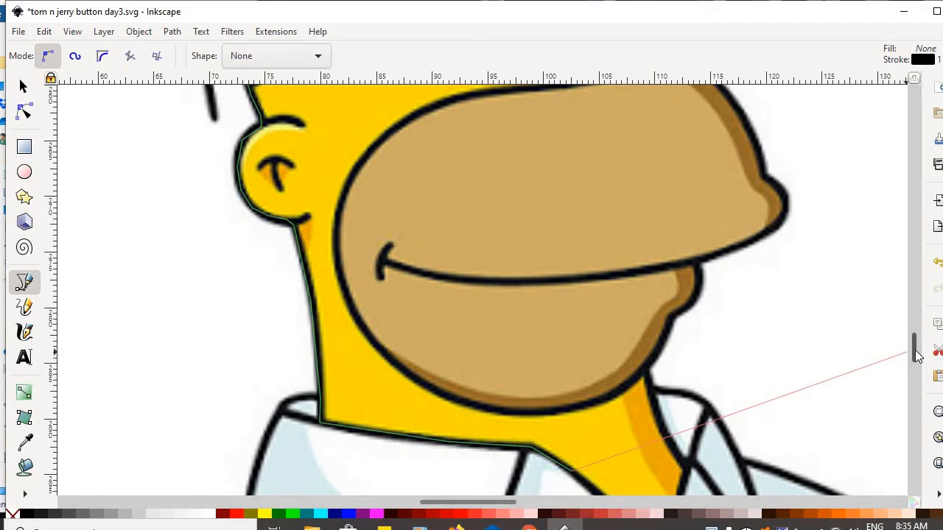
pyautogui.scroll(-8, 916, 355)
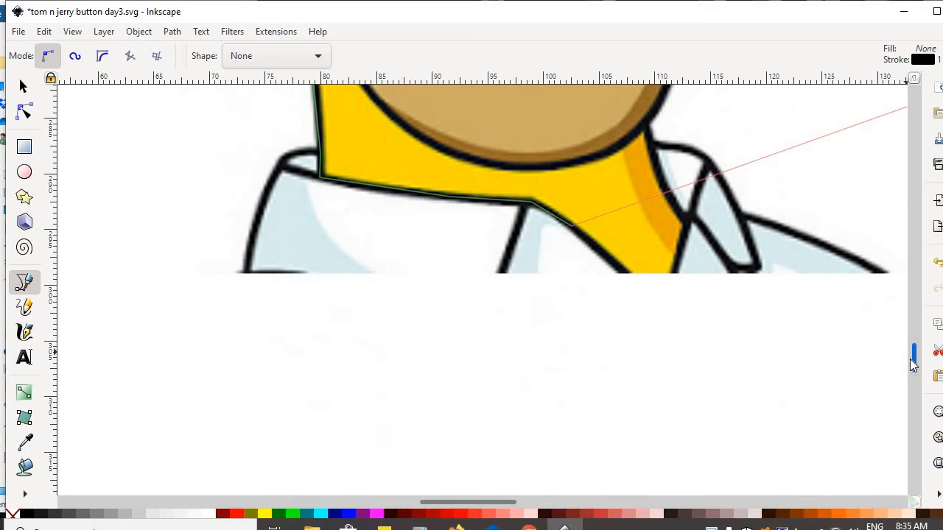
# Trace up from below the collar, along the right neck edge and chin, to the top of the jaw.
pyautogui.scroll(4, 914, 355)
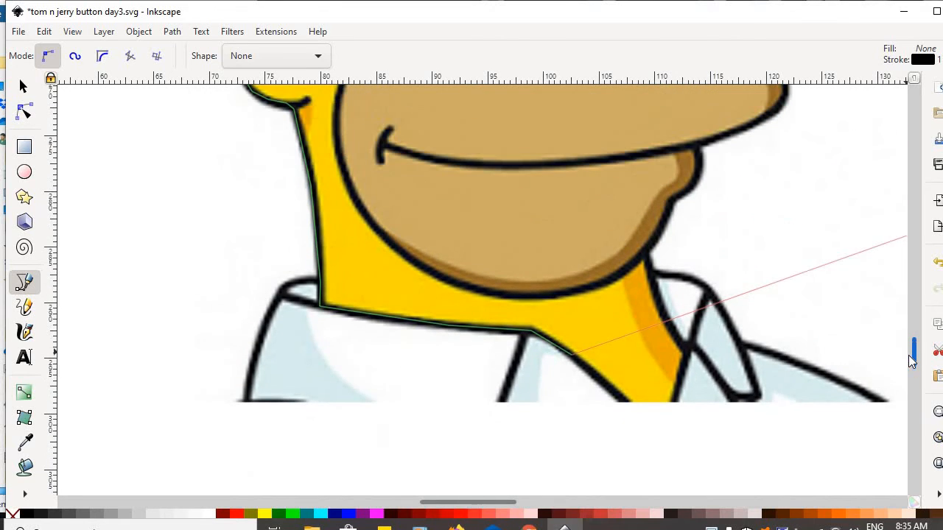
pyautogui.click(659, 431)
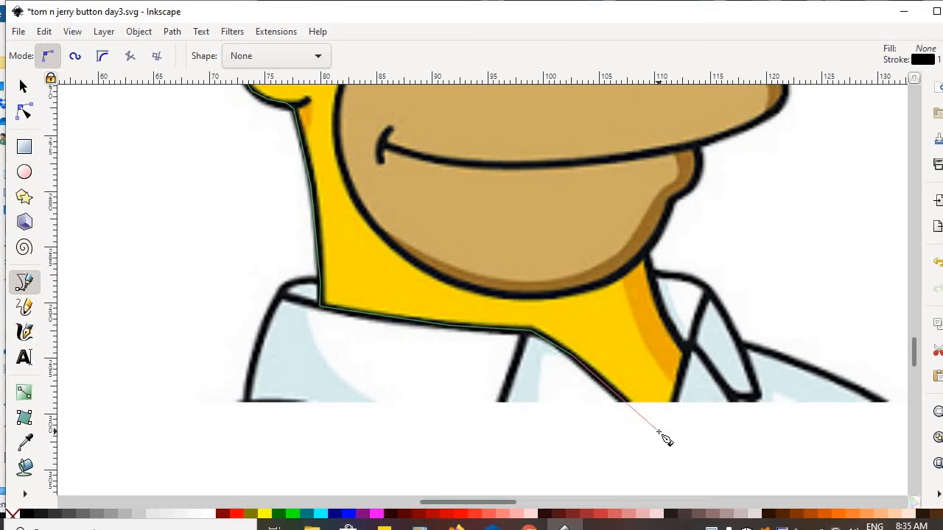
pyautogui.click(684, 348)
pyautogui.click(645, 253)
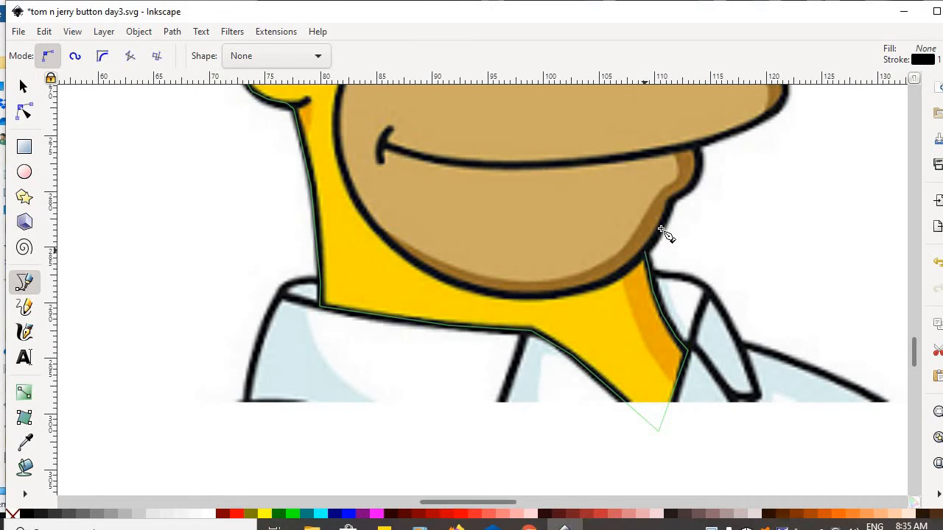
pyautogui.click(691, 191)
pyautogui.click(691, 145)
pyautogui.click(782, 107)
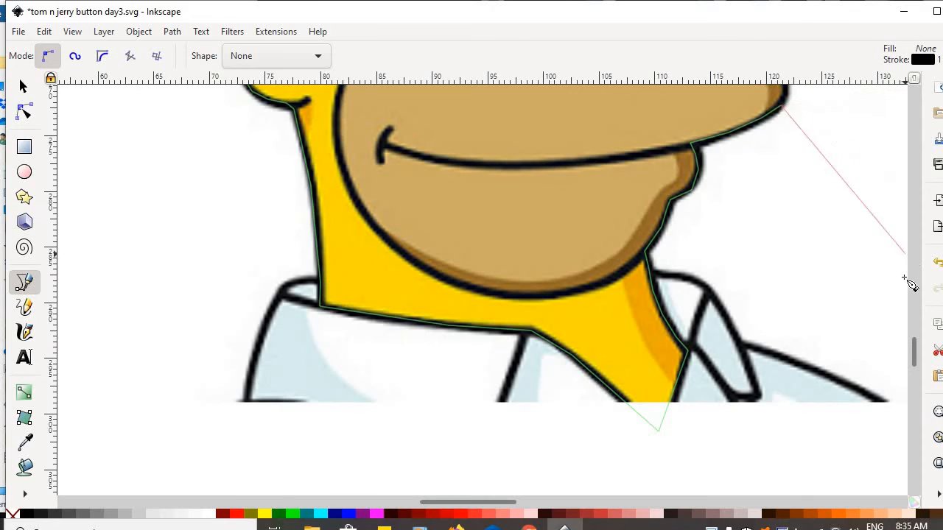
# Continue the outline where the nose meets the eye and around the eye.
pyautogui.moveTo(916, 356); pyautogui.dragTo(911, 336)
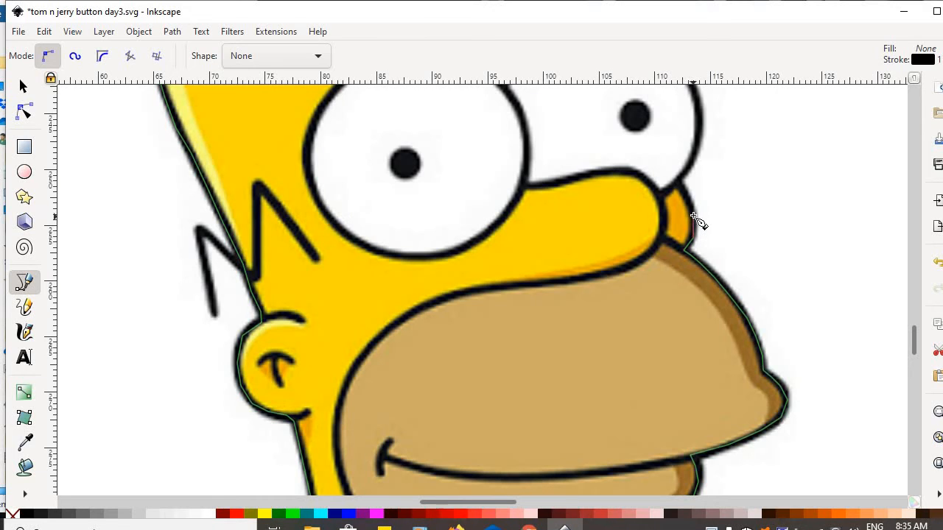
pyautogui.click(678, 183)
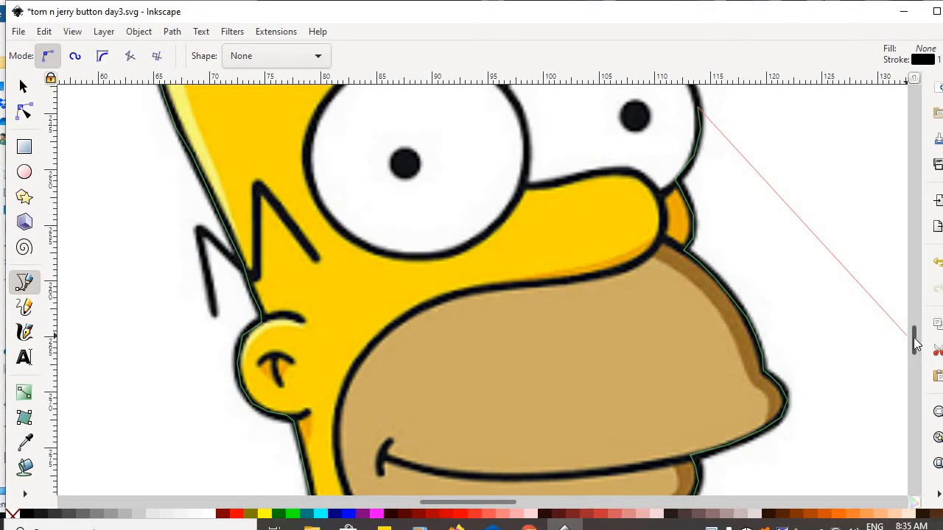
pyautogui.scroll(6, 916, 342)
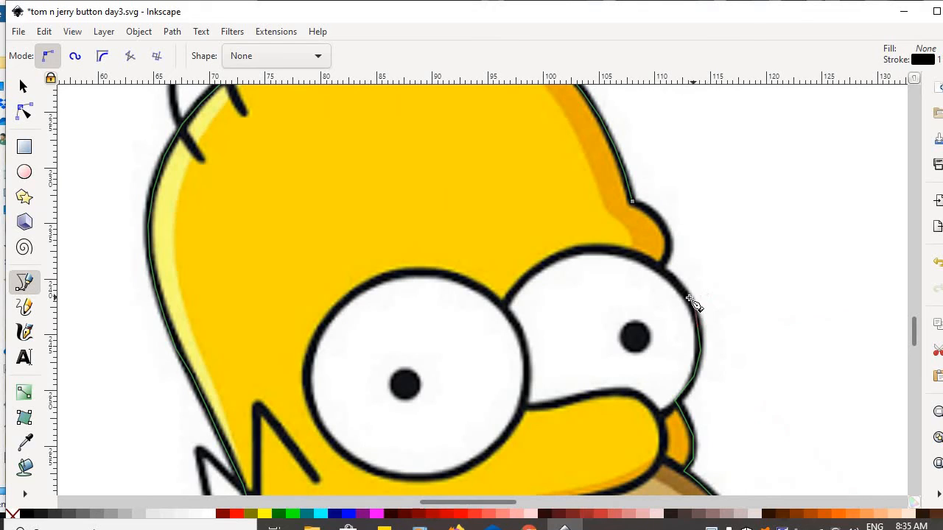
pyautogui.click(661, 271)
# Close the traced head outline and drag it right, away from the reference image.
pyautogui.click(632, 202)
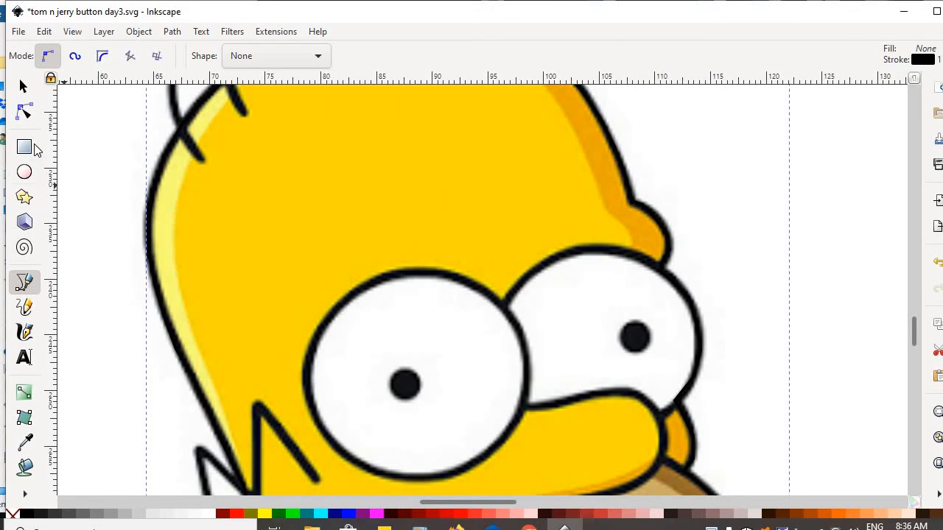
pyautogui.click(22, 87)
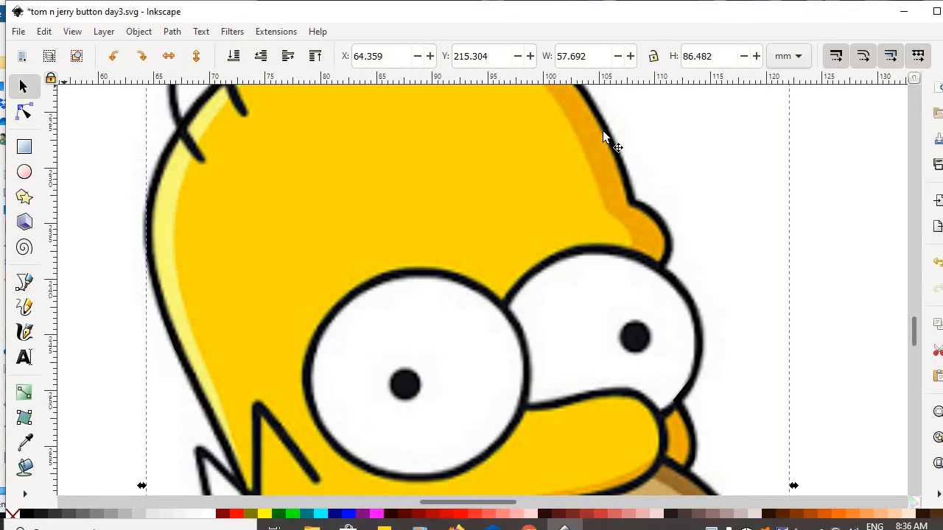
pyautogui.moveTo(612, 142); pyautogui.dragTo(757, 171)
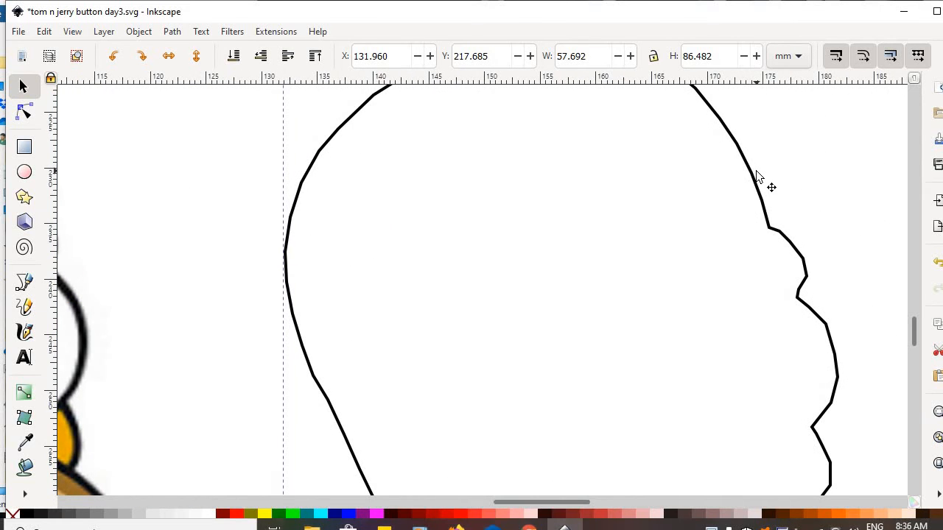
# Zoom out, fill the head outline yellow and nudge it beside the reference picture.
pyautogui.press('-')
pyautogui.press('-')
pyautogui.press('-')
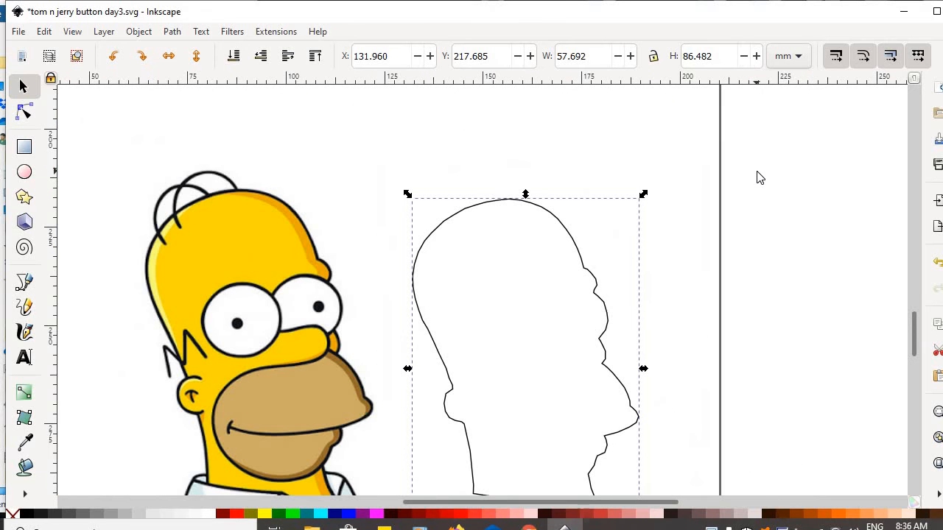
pyautogui.click(266, 514)
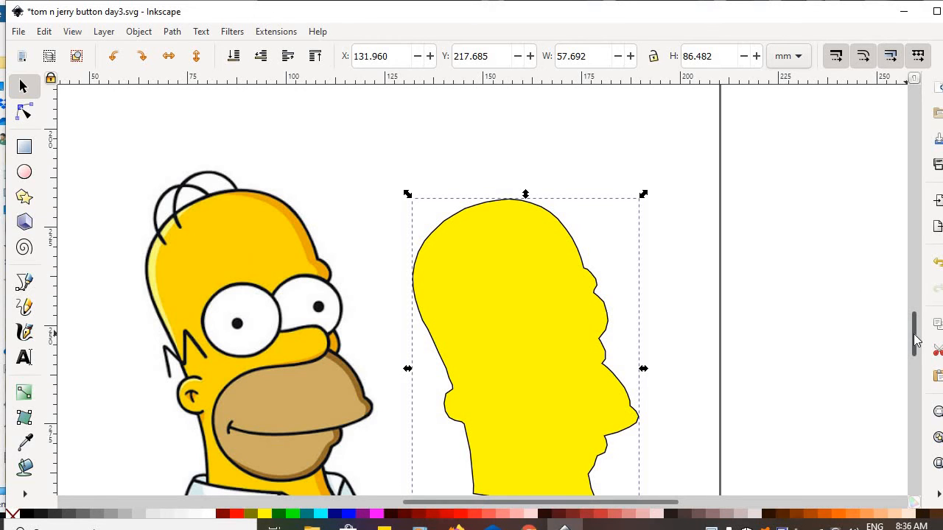
pyautogui.moveTo(916, 339); pyautogui.dragTo(912, 346)
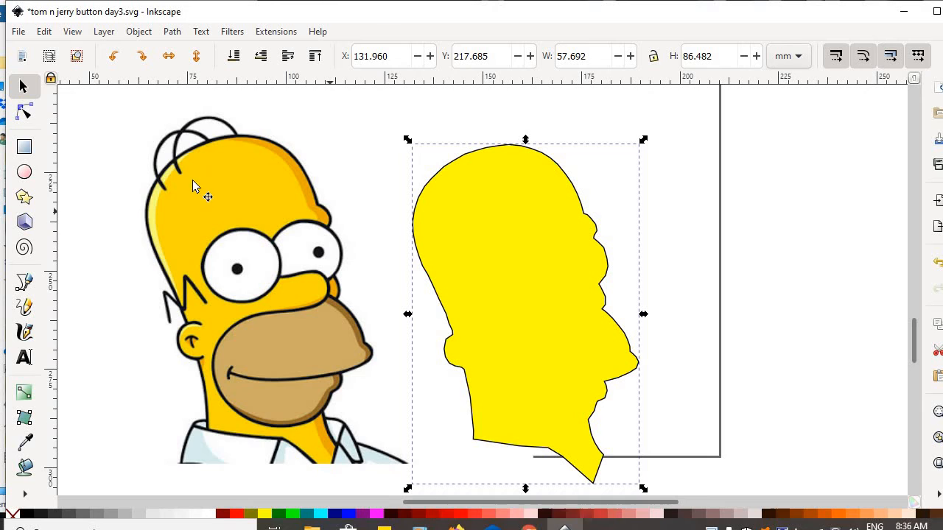
# Trace the right eye as a closed Bezier path and drag it onto the yellow head.
pyautogui.click(24, 283)
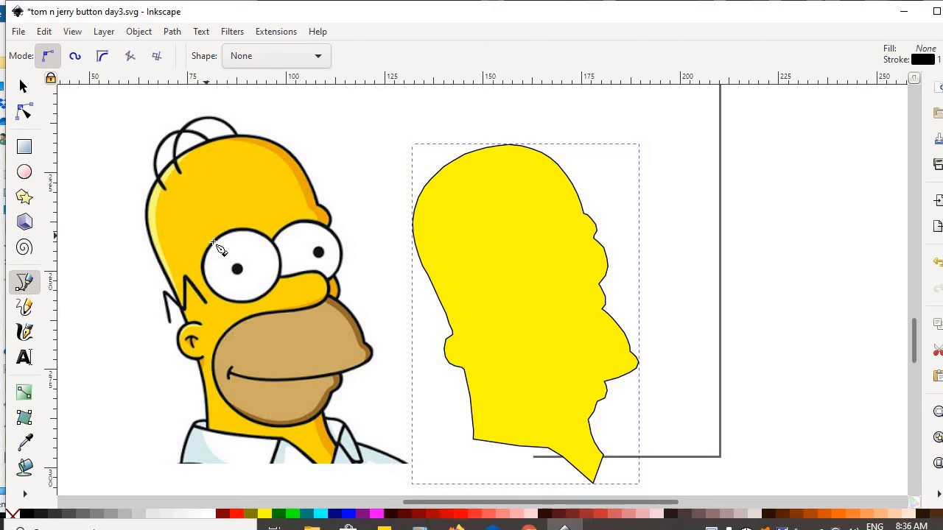
pyautogui.click(310, 221)
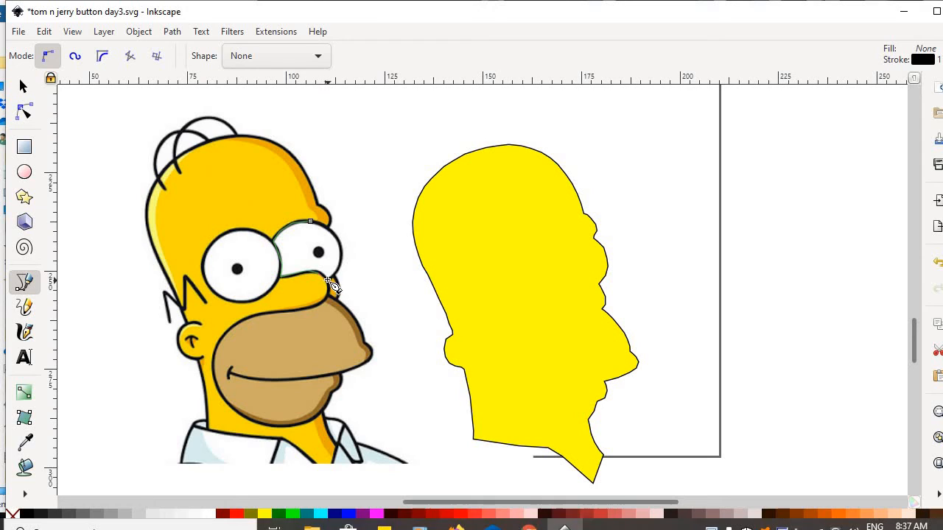
pyautogui.click(310, 220)
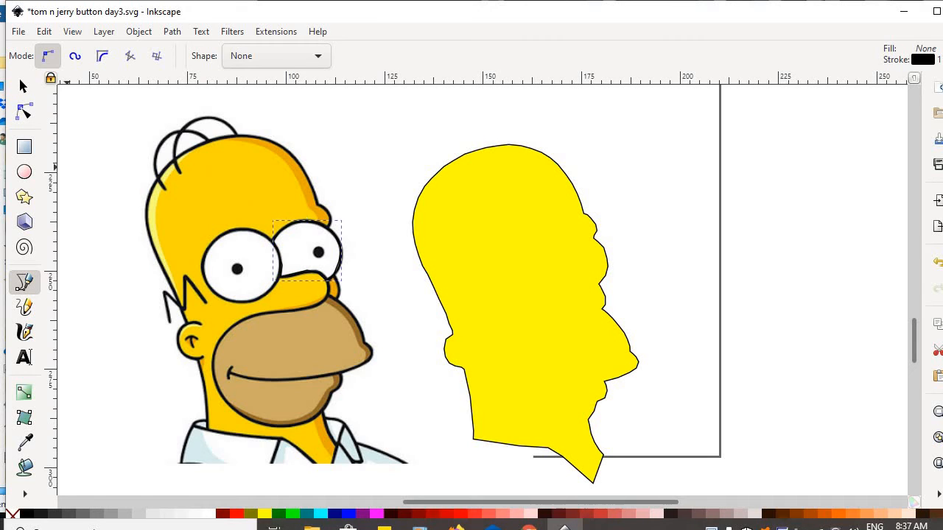
pyautogui.click(22, 87)
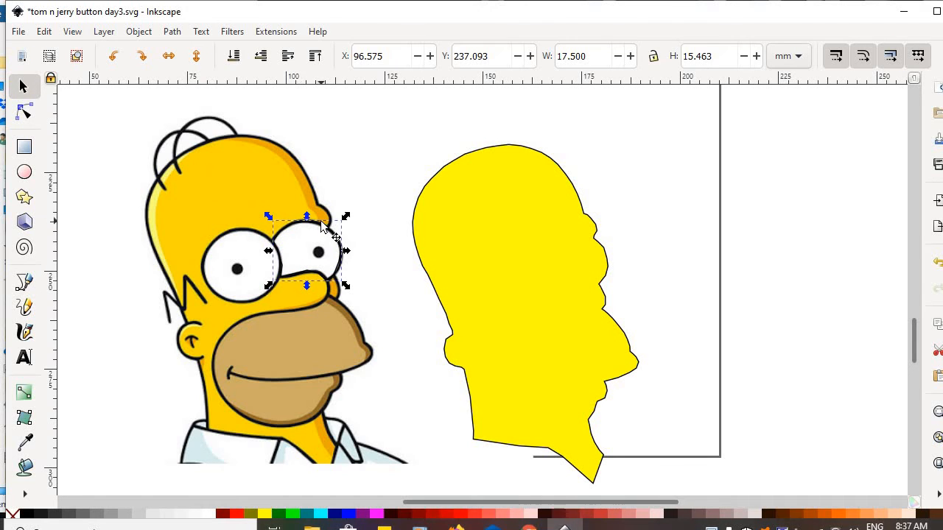
pyautogui.moveTo(321, 225); pyautogui.dragTo(588, 231)
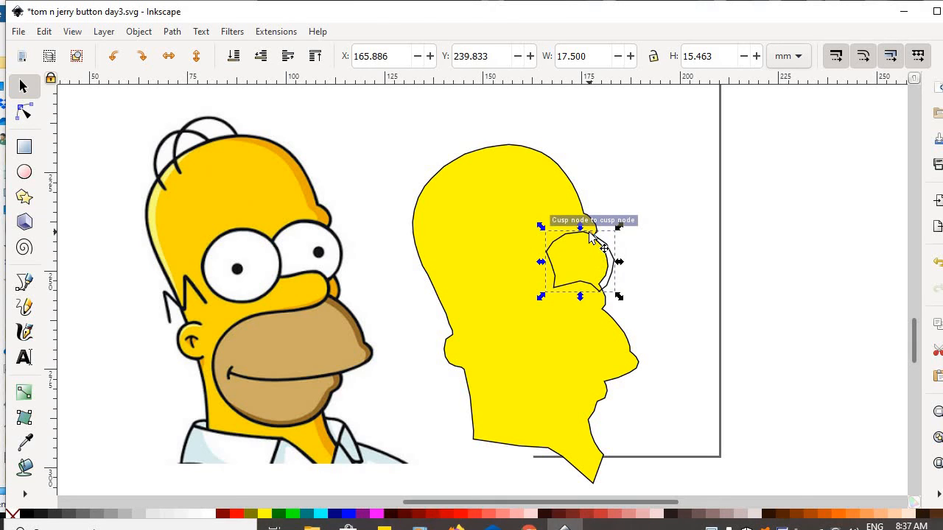
# Fill the eye shape white, centre it in view and display its nodes.
pyautogui.click(213, 516)
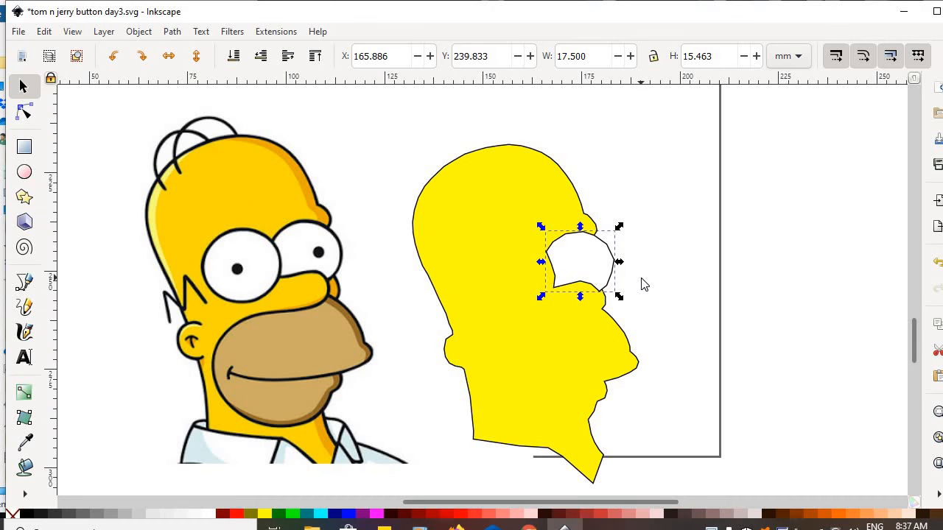
pyautogui.press('-')
pyautogui.press('+')
pyautogui.press('+')
pyautogui.press('+')
pyautogui.press('+')
pyautogui.press('+')
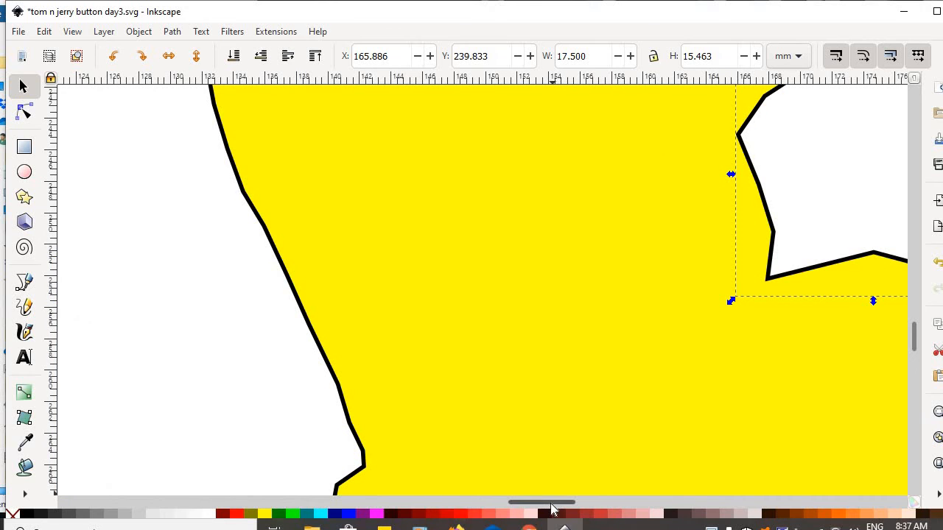
pyautogui.moveTo(558, 504); pyautogui.dragTo(583, 507)
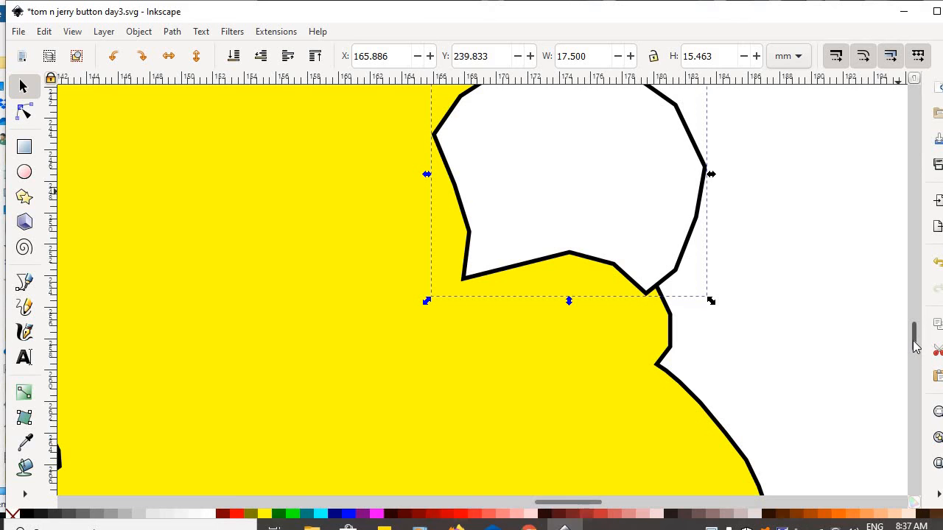
pyautogui.moveTo(913, 340); pyautogui.dragTo(912, 336)
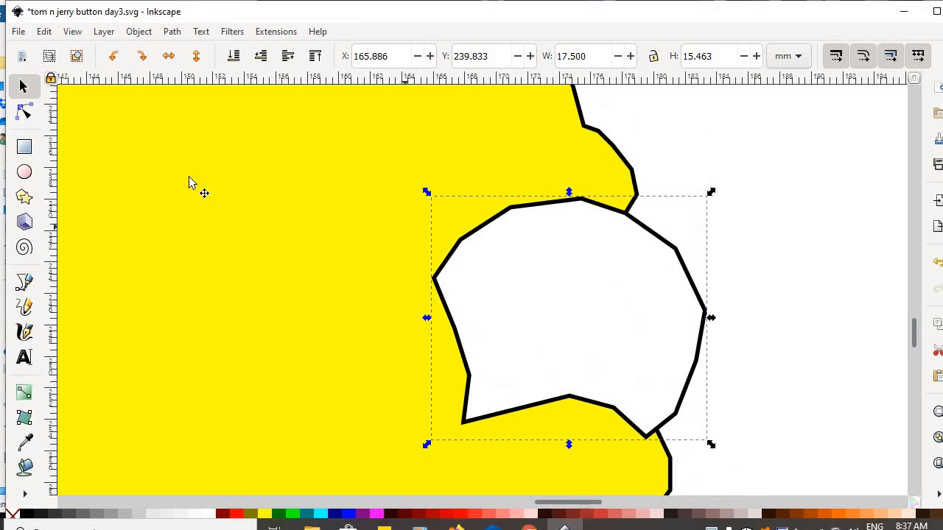
pyautogui.click(21, 118)
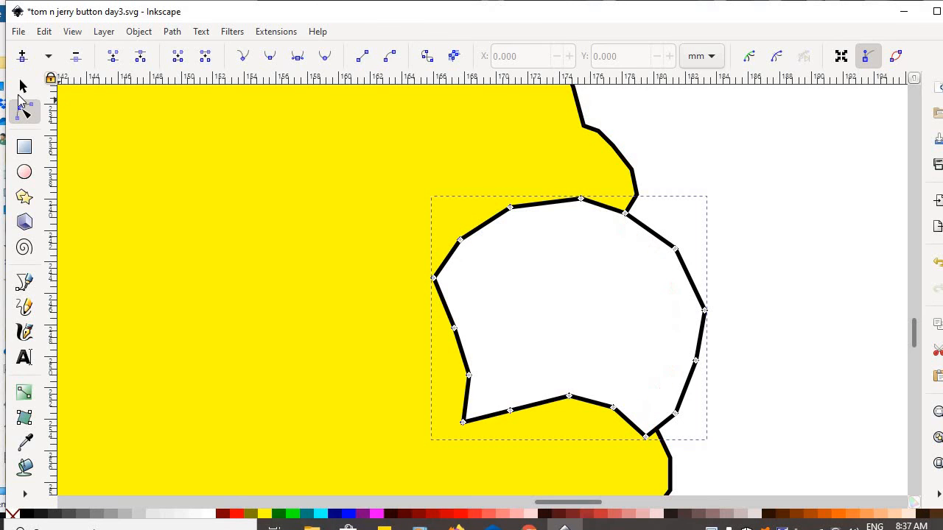
# Shift the white eye slightly left and snap its upper-right nodes onto the head outline.
pyautogui.click(22, 87)
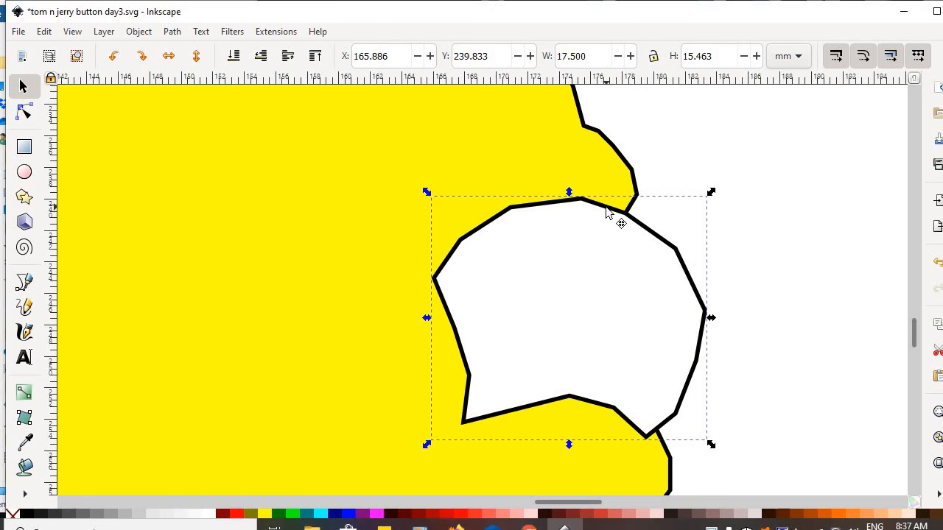
pyautogui.moveTo(596, 209); pyautogui.dragTo(544, 211)
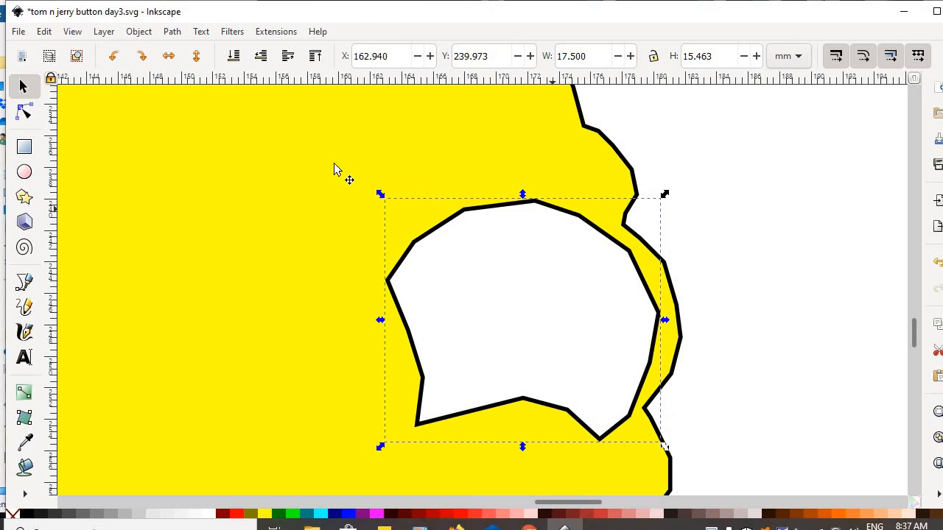
pyautogui.click(22, 114)
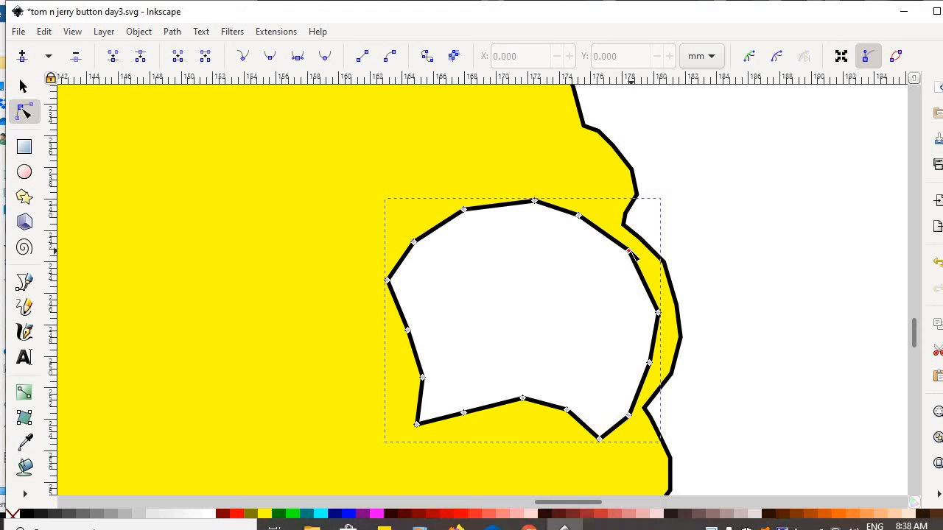
pyautogui.moveTo(631, 255); pyautogui.dragTo(624, 225)
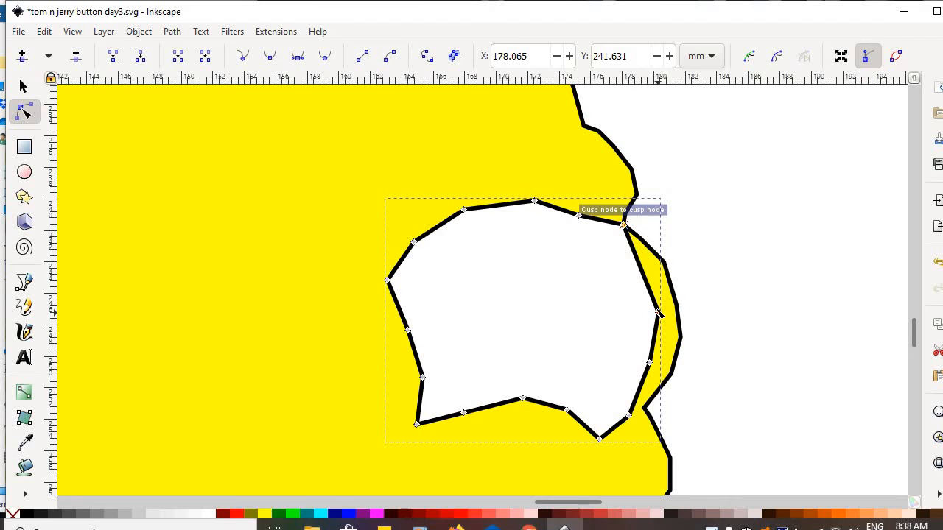
pyautogui.moveTo(659, 315); pyautogui.dragTo(664, 263)
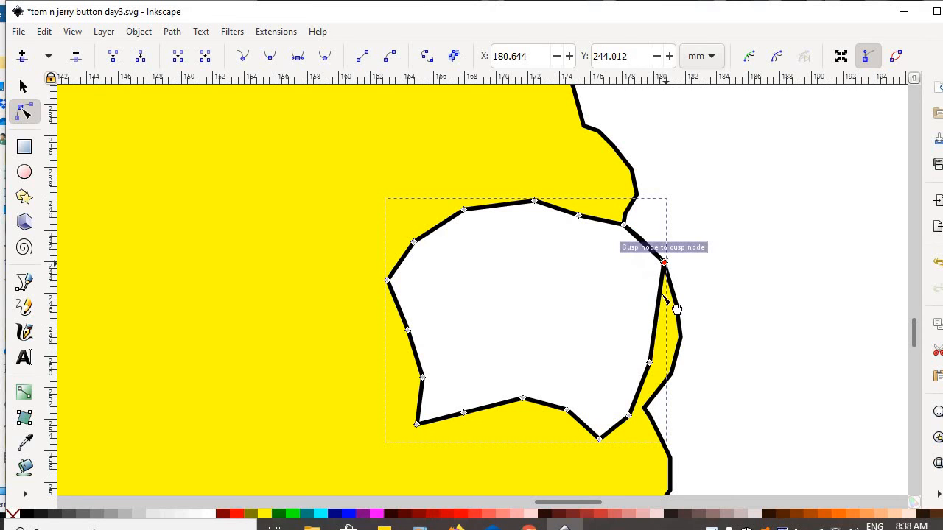
# Snap the eye's lower right-side nodes onto the head outline's corners.
pyautogui.click(651, 359)
pyautogui.moveTo(651, 358); pyautogui.dragTo(680, 337)
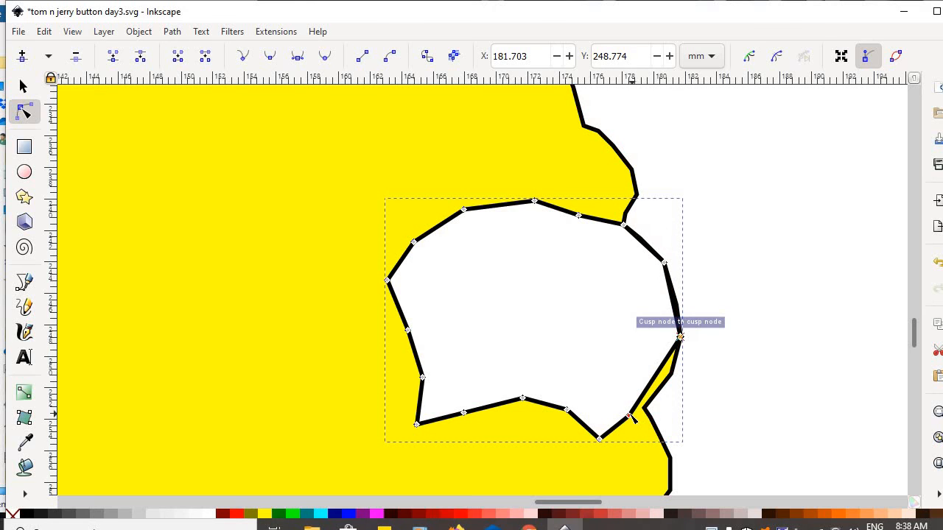
pyautogui.click(631, 415)
pyautogui.moveTo(631, 416); pyautogui.dragTo(645, 407)
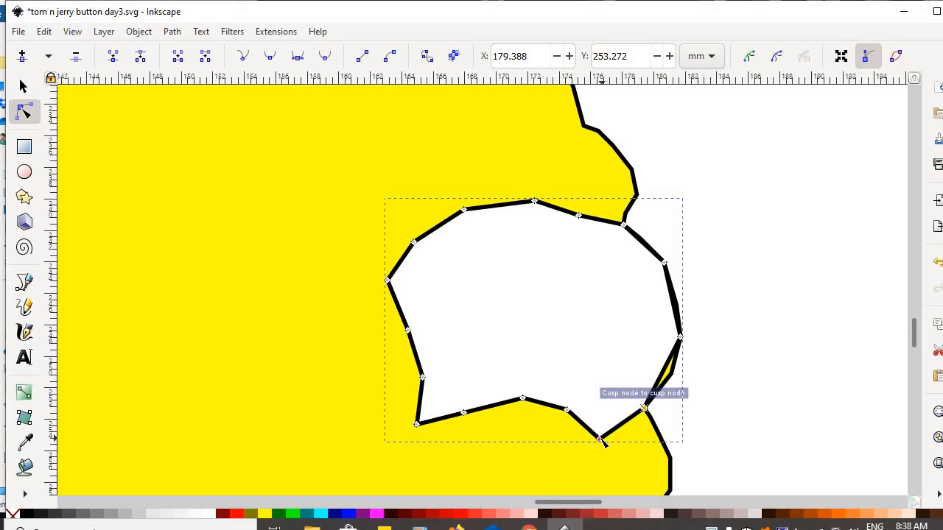
# Pull the bottom node up and push the notch node outward to smooth the eye edge.
pyautogui.moveTo(599, 440); pyautogui.dragTo(610, 428)
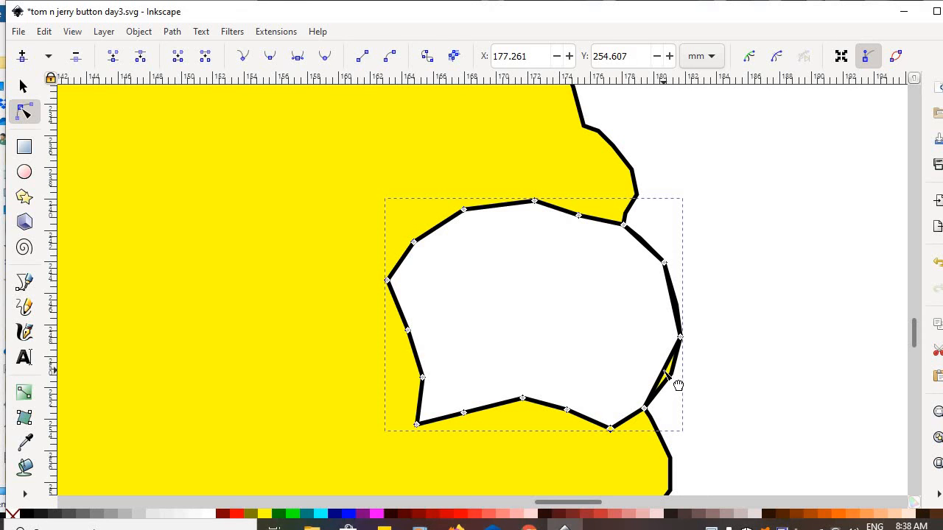
pyautogui.click(665, 372)
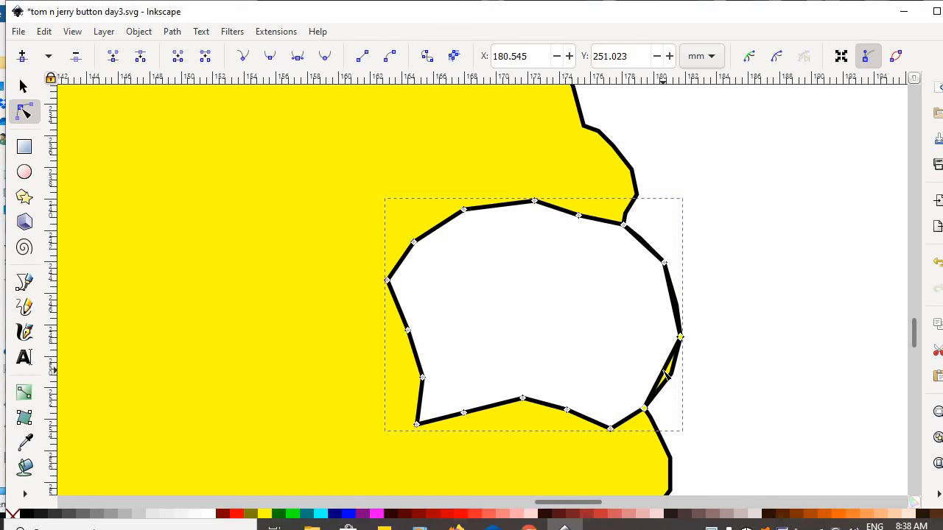
pyautogui.moveTo(669, 376); pyautogui.dragTo(674, 377)
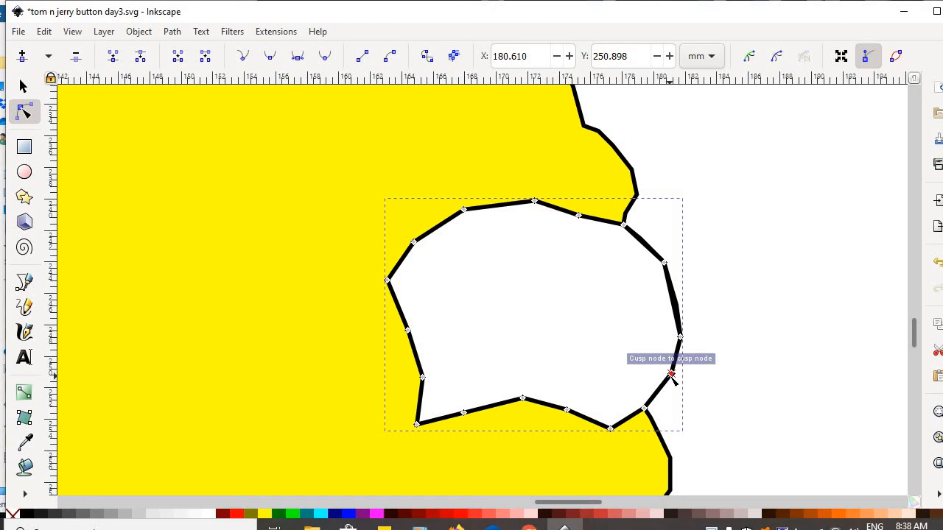
pyautogui.click(769, 243)
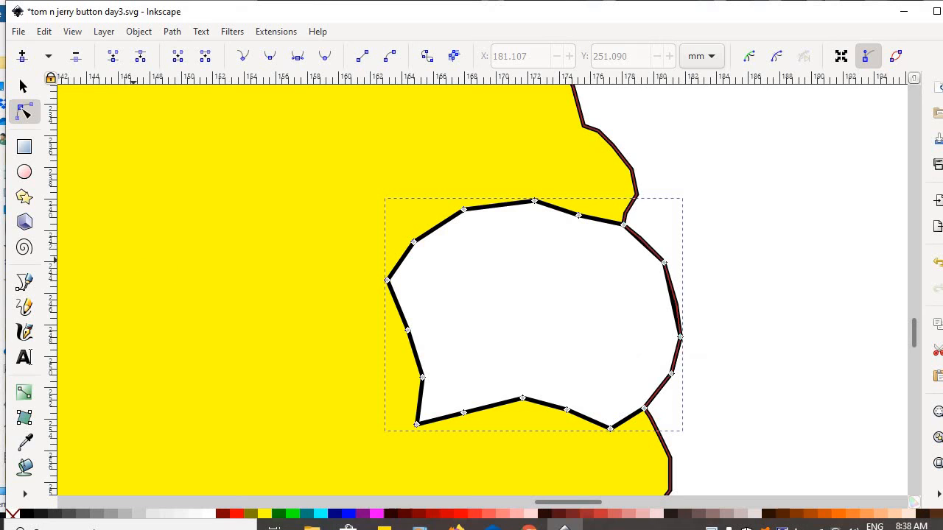
pyautogui.click(23, 90)
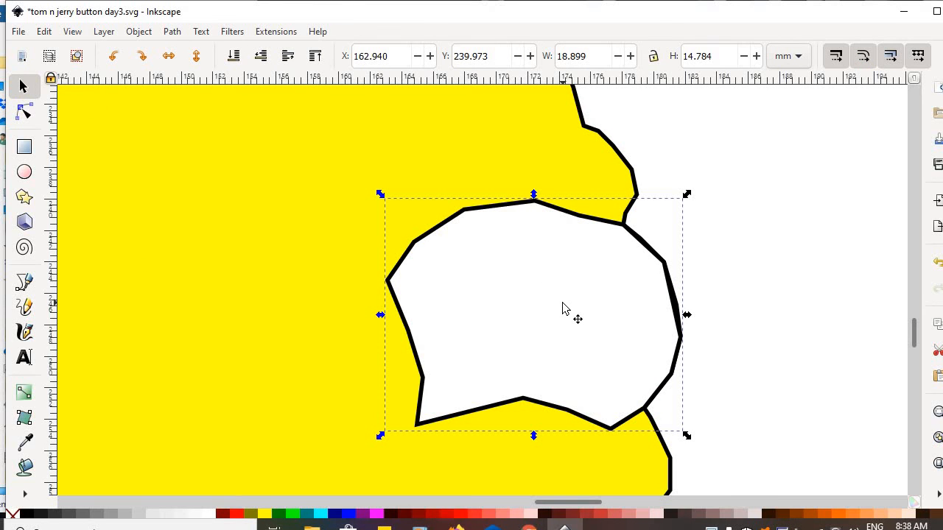
# Zoom out to show the whole head and reference, then select the yellow silhouette.
pyautogui.press('-')
pyautogui.press('-')
pyautogui.press('-')
pyautogui.press('-')
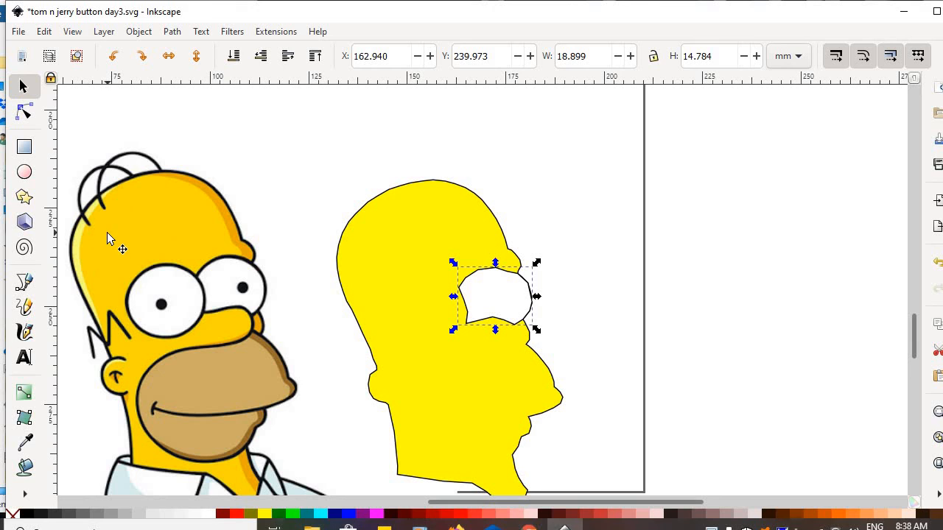
pyautogui.click(362, 216)
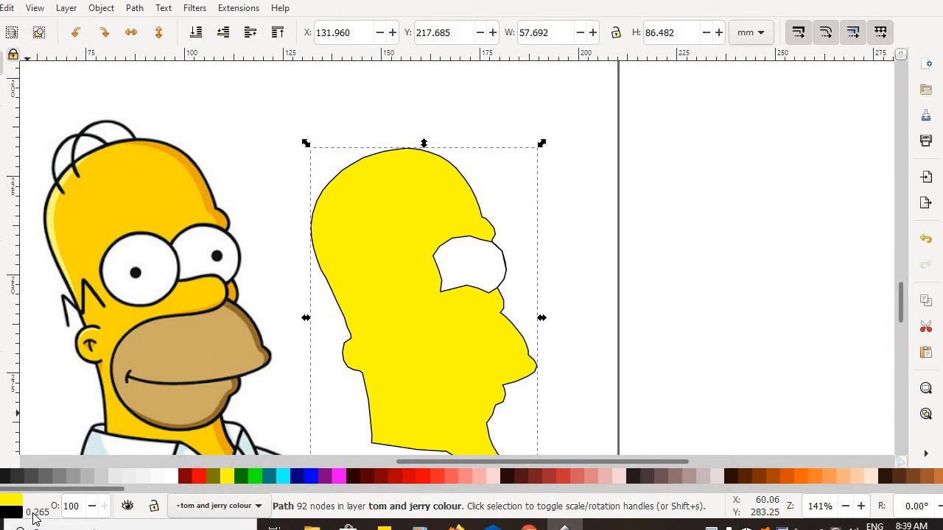
# Set the yellow head's black outline width to 2 mm, then deselect it.
pyautogui.click(38, 512)
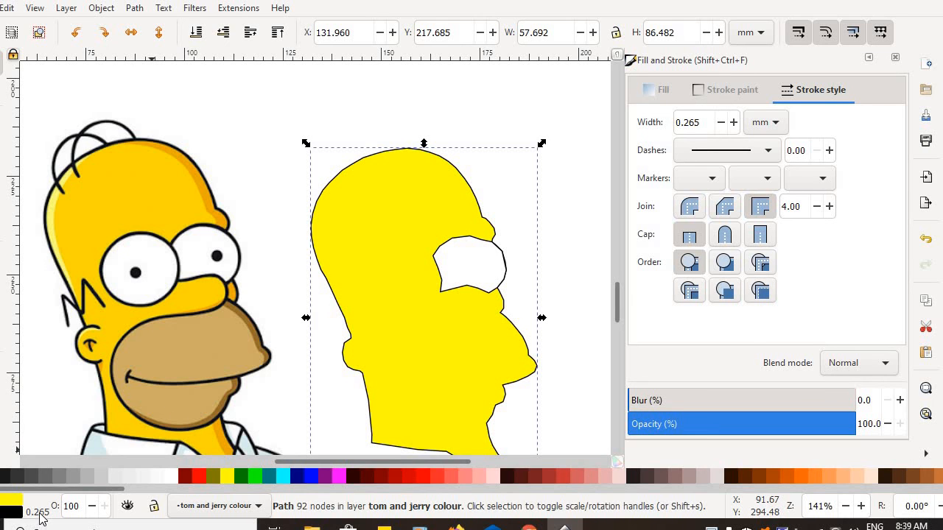
pyautogui.rightClick(38, 512)
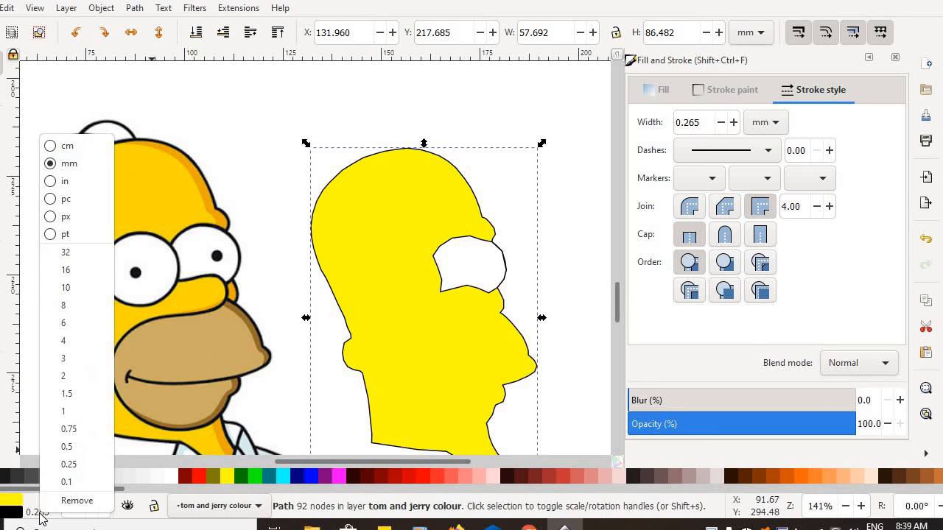
pyautogui.click(78, 341)
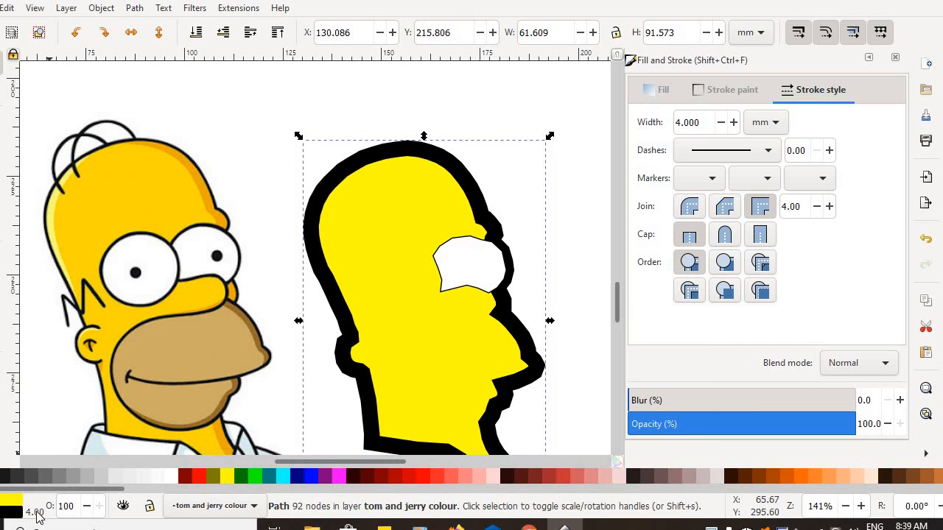
pyautogui.rightClick(38, 515)
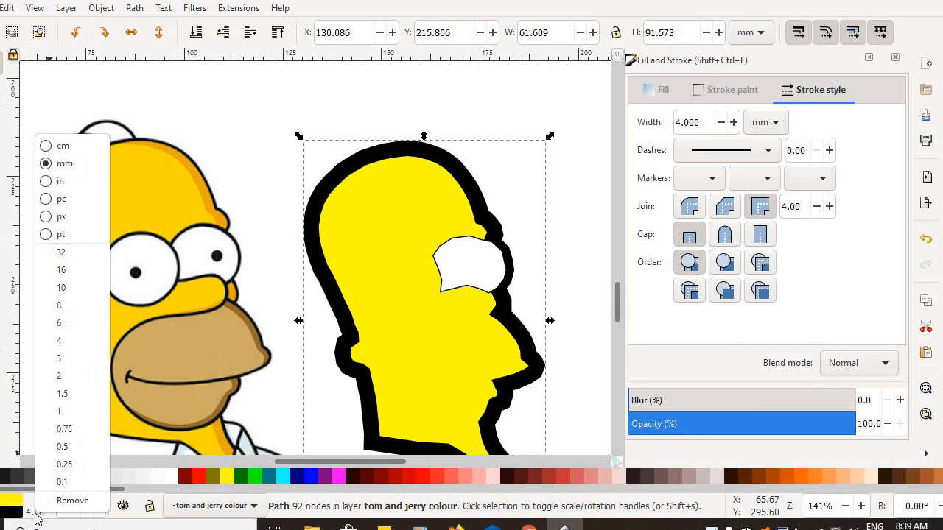
pyautogui.click(79, 378)
pyautogui.press('Escape')
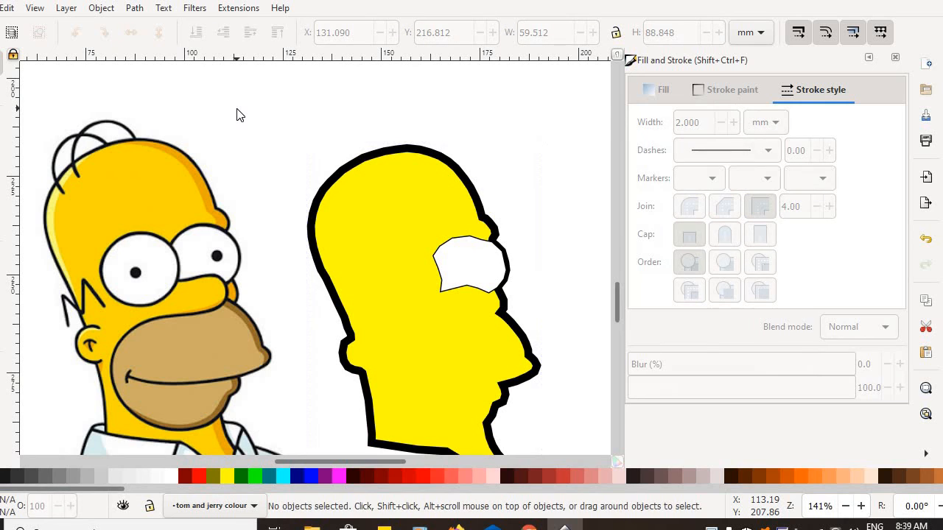